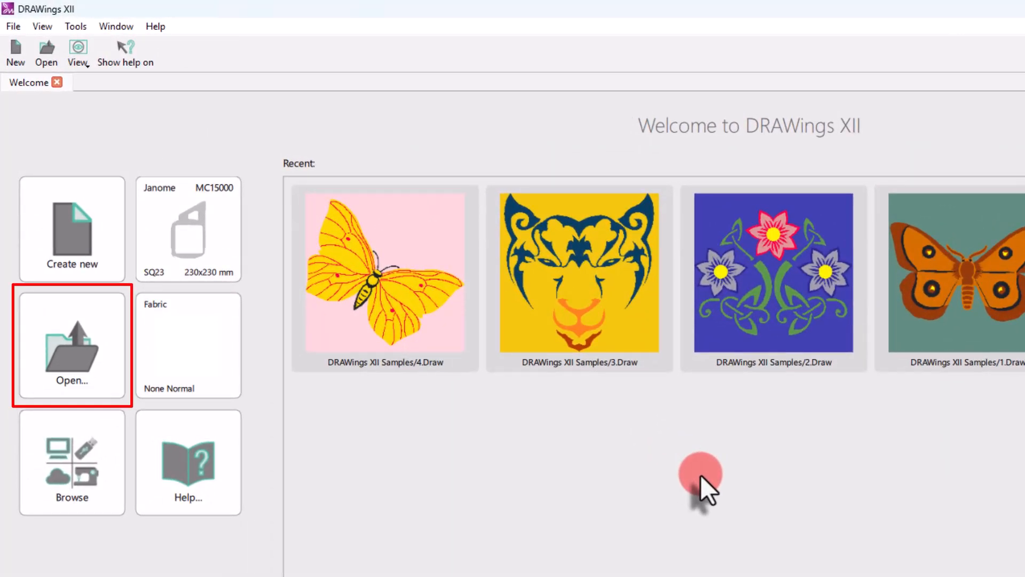
Load Image_7333.jpg from the PaintStitch Samples folder and choose to open it as PaintStitch
click(71, 366)
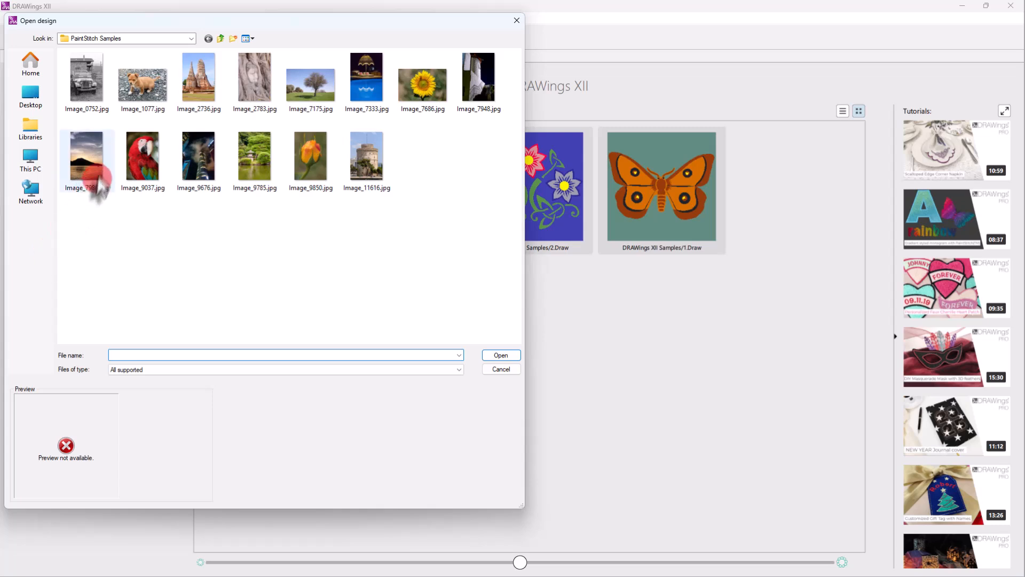
click(141, 84)
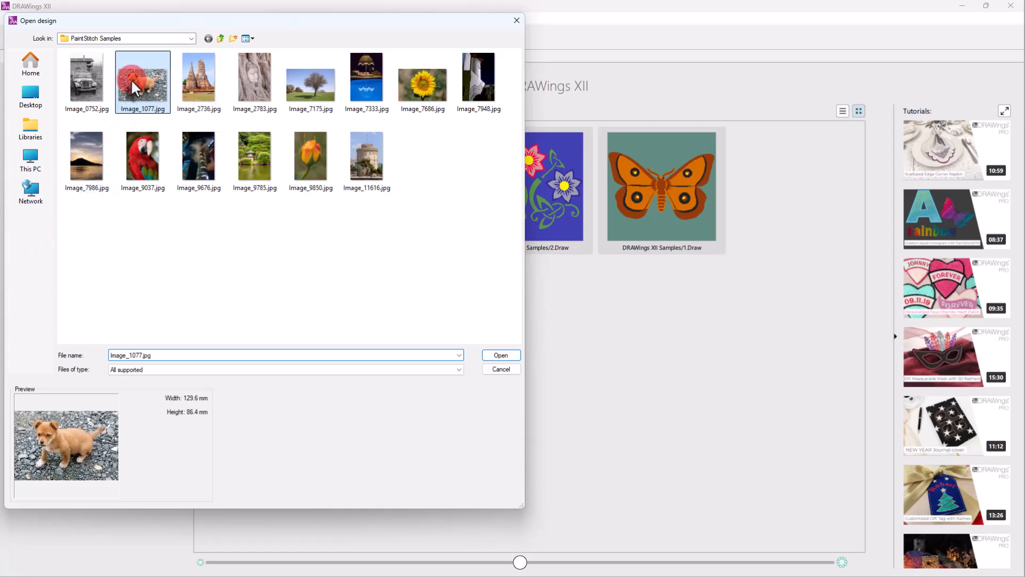
click(365, 77)
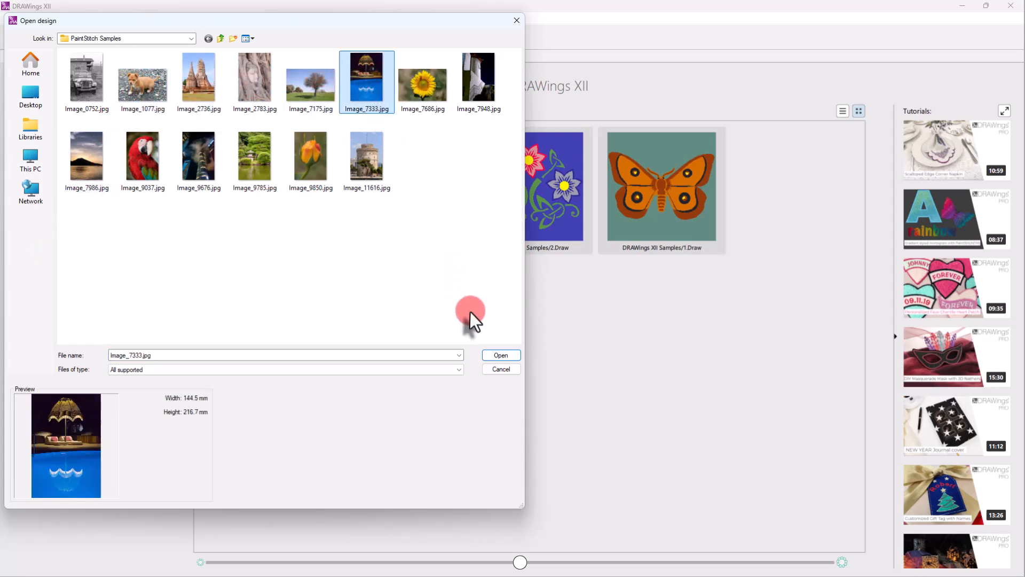
click(492, 355)
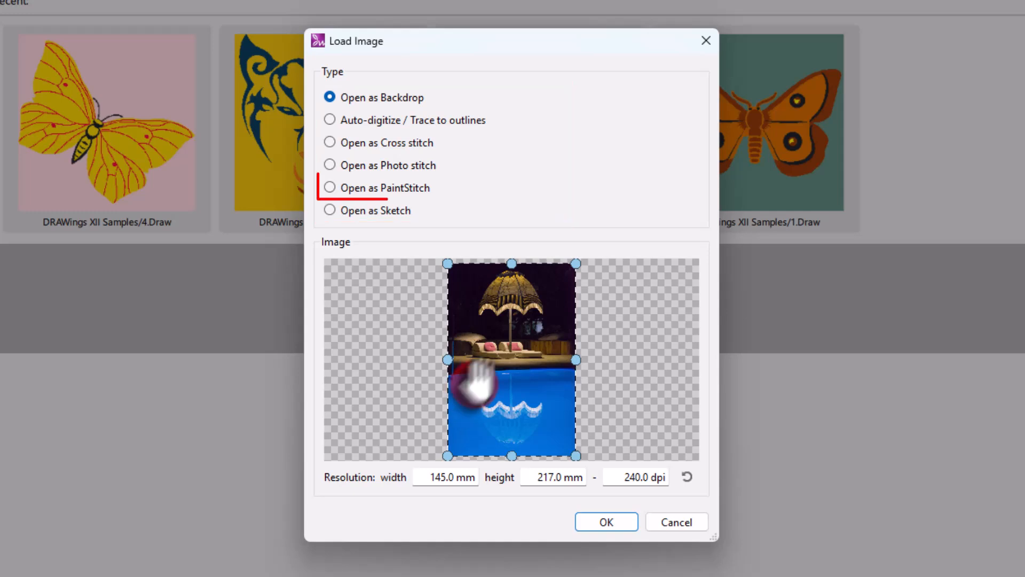
click(421, 188)
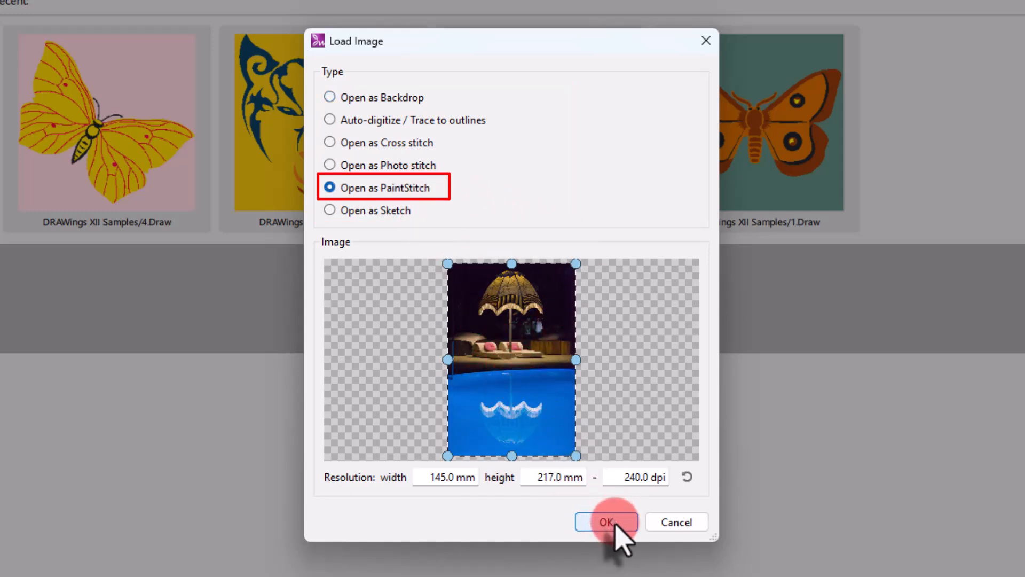
Try cropping the umbrella image to about 135 by 156 mm, and discard the crop and the import
drag(379, 292, 537, 398)
drag(459, 292, 499, 342)
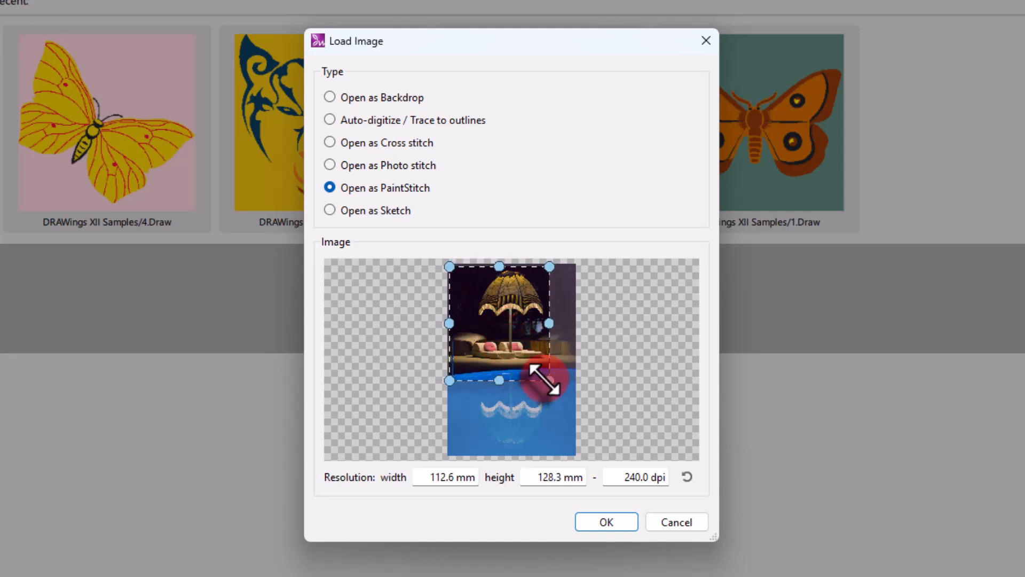
drag(562, 401, 569, 404)
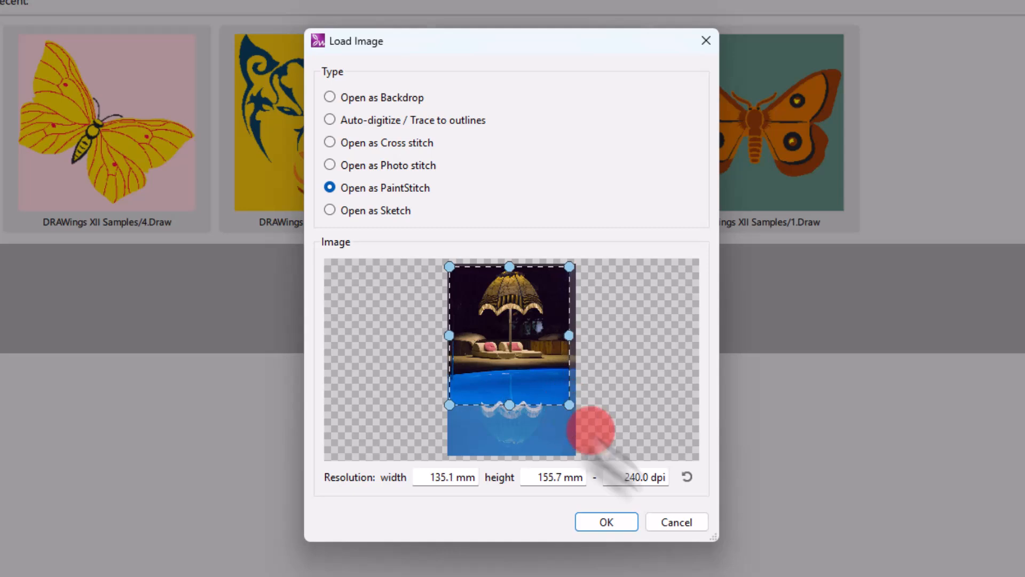
click(687, 478)
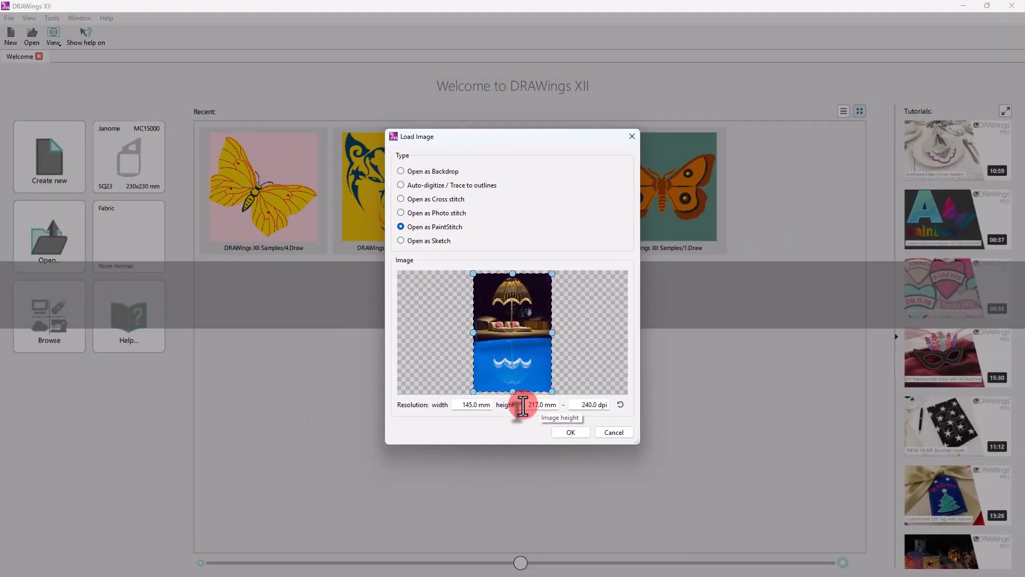
click(608, 432)
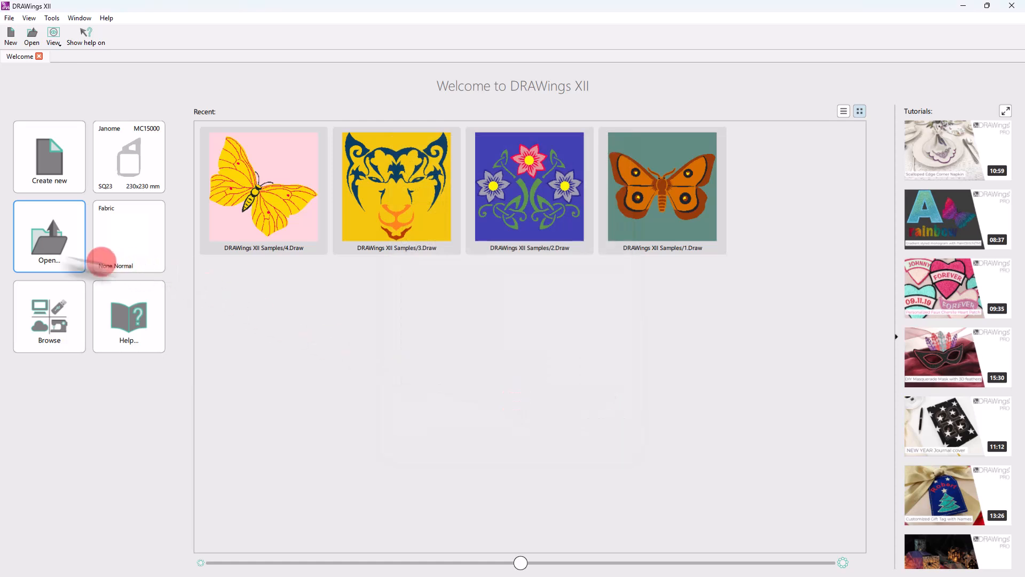
Load Image_7948.jpg from the PaintStitch Samples folder and choose to open it as PaintStitch
click(41, 241)
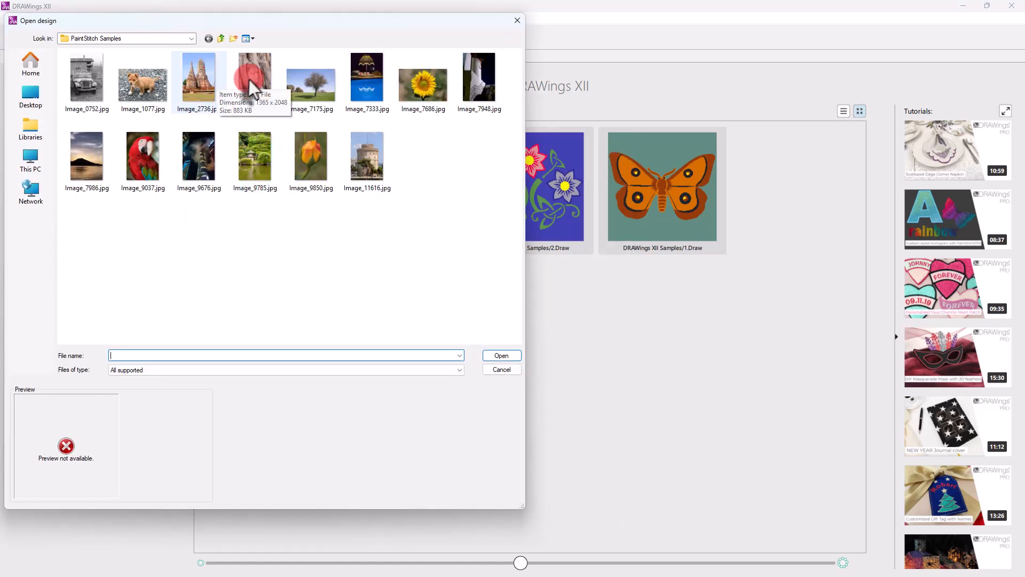
click(479, 80)
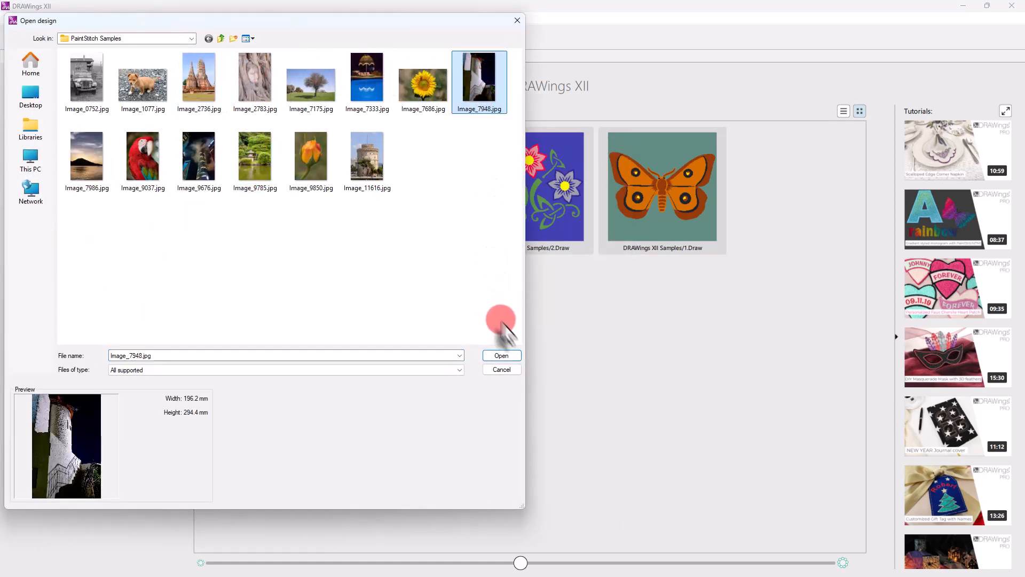
click(502, 355)
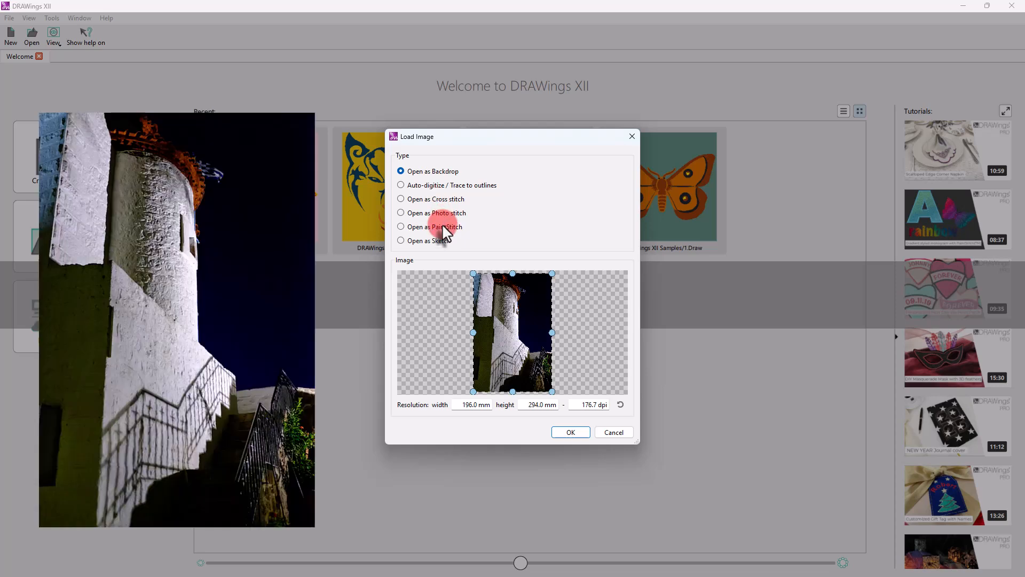
click(444, 233)
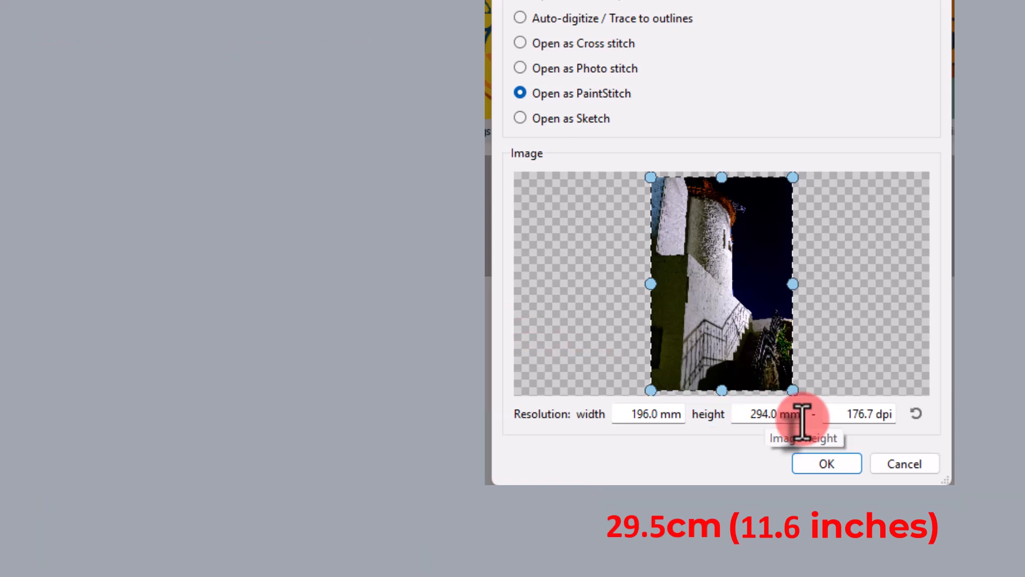
Set the image height to 310 mm and confirm the PaintStitch import
drag(739, 414, 809, 413)
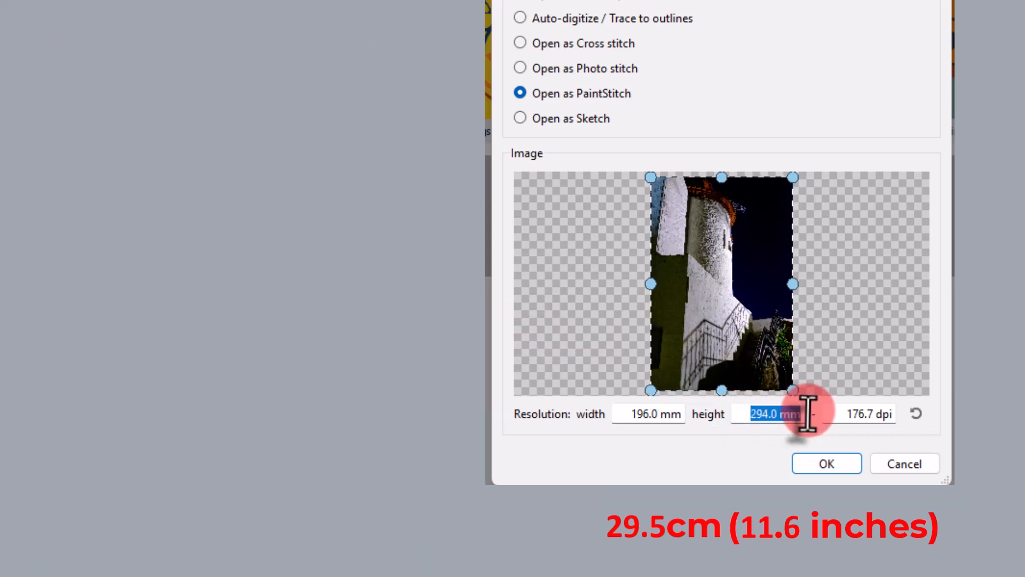
scroll(747, 411, up, 4)
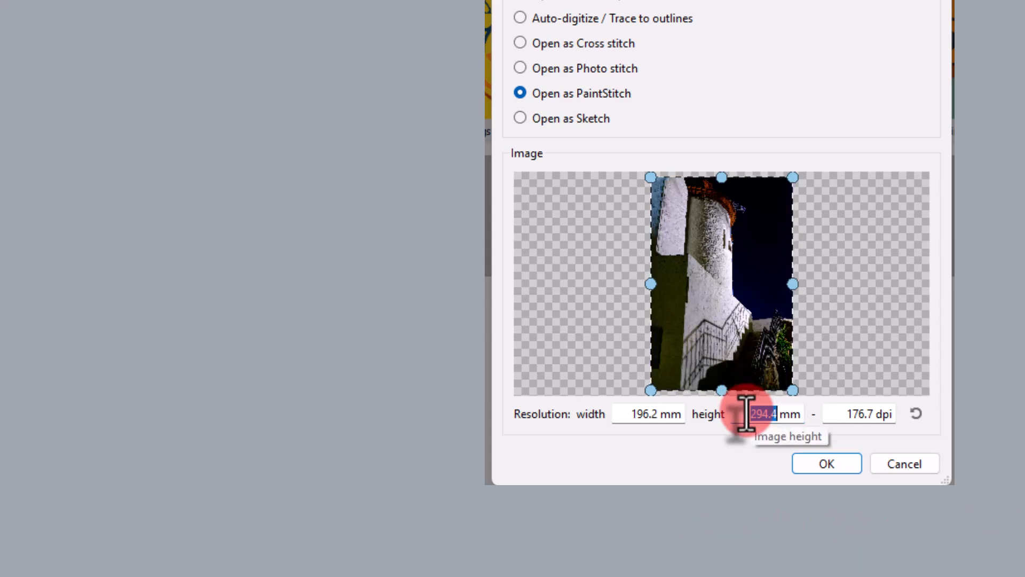
text(310)
click(777, 469)
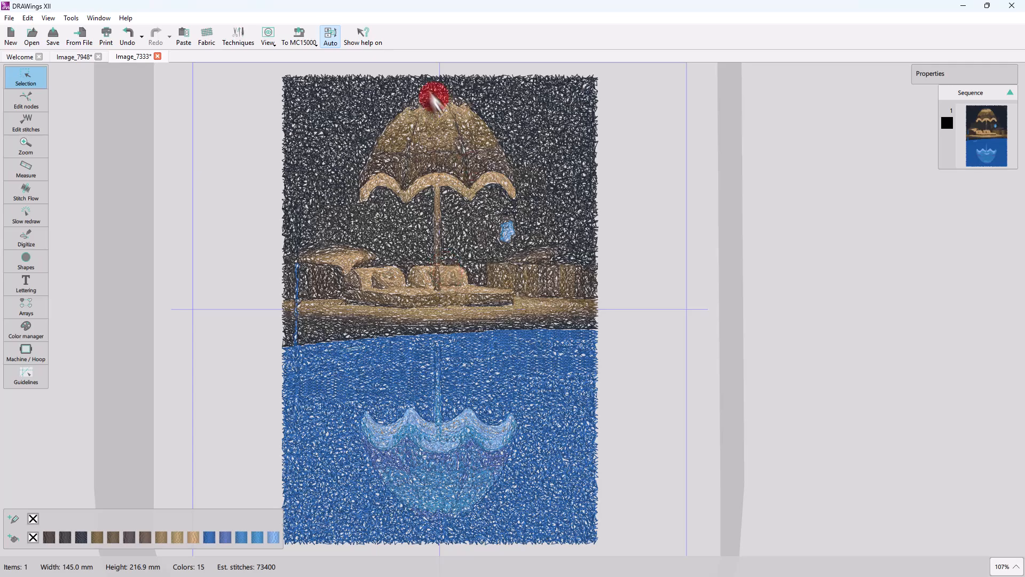
Select the umbrella PaintStitch design in Image_7333 and widen its properties area
scroll(419, 78, up, 5)
scroll(418, 80, down, 5)
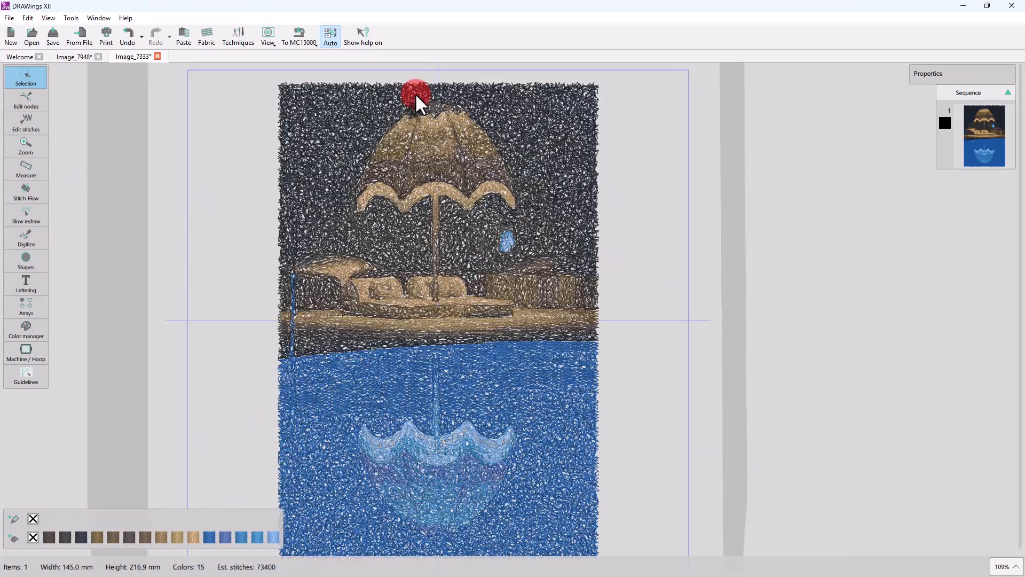
scroll(415, 93, down, 1)
click(424, 124)
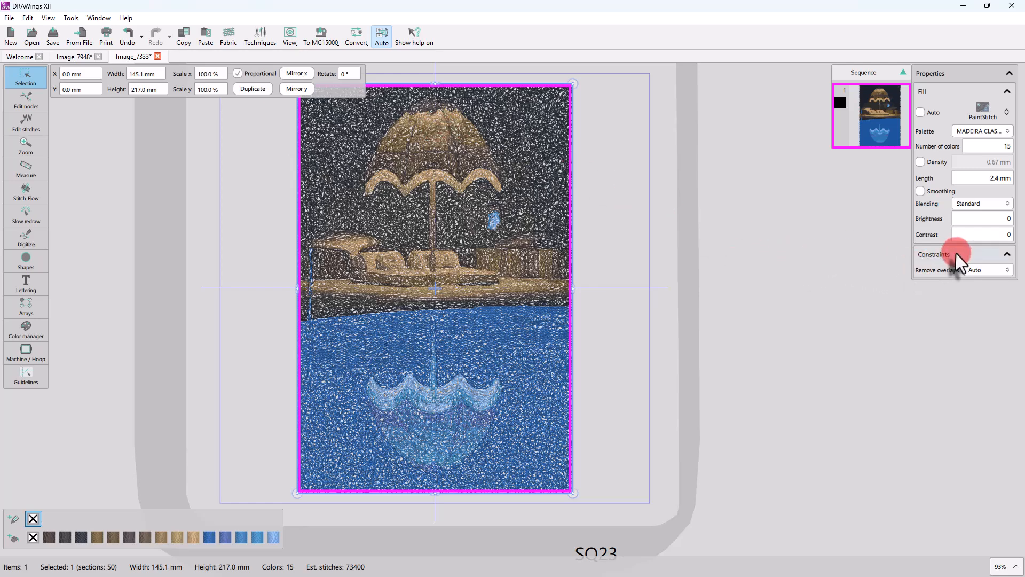
drag(911, 216, 887, 215)
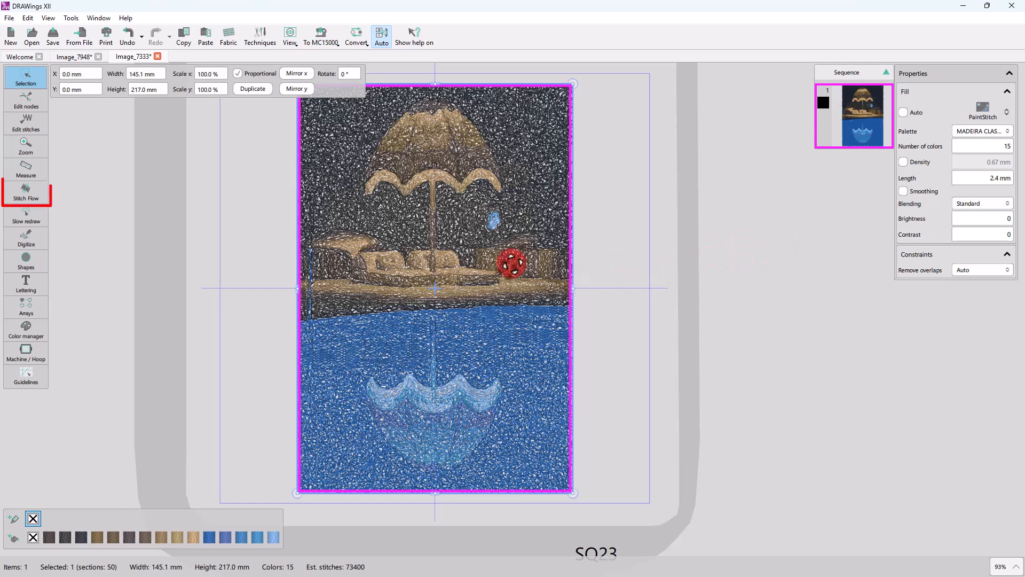
Use Stitch Flow to place a subject circle over the umbrella and loungers, adjusting its size with both edge points
click(26, 193)
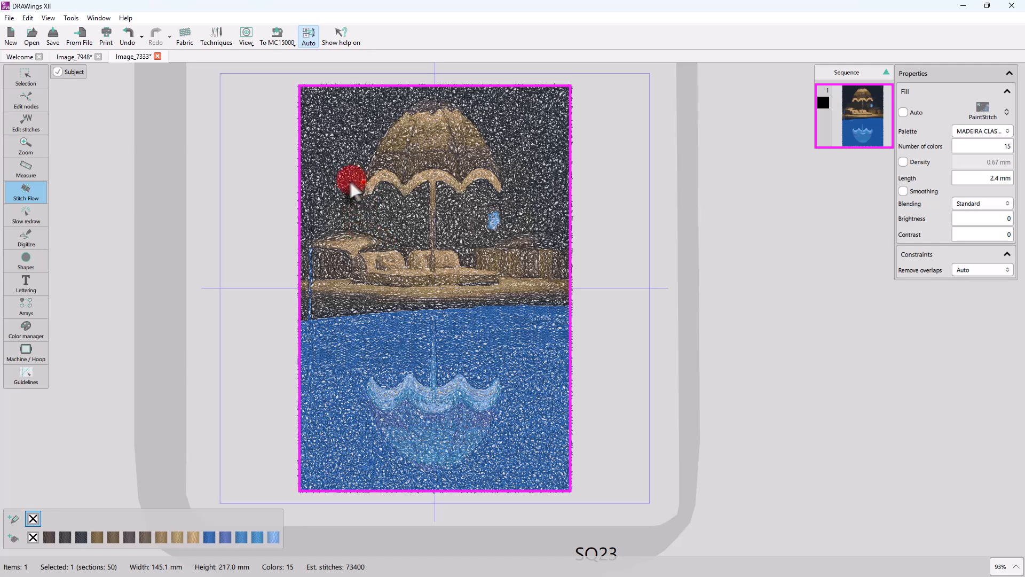
drag(342, 185, 458, 286)
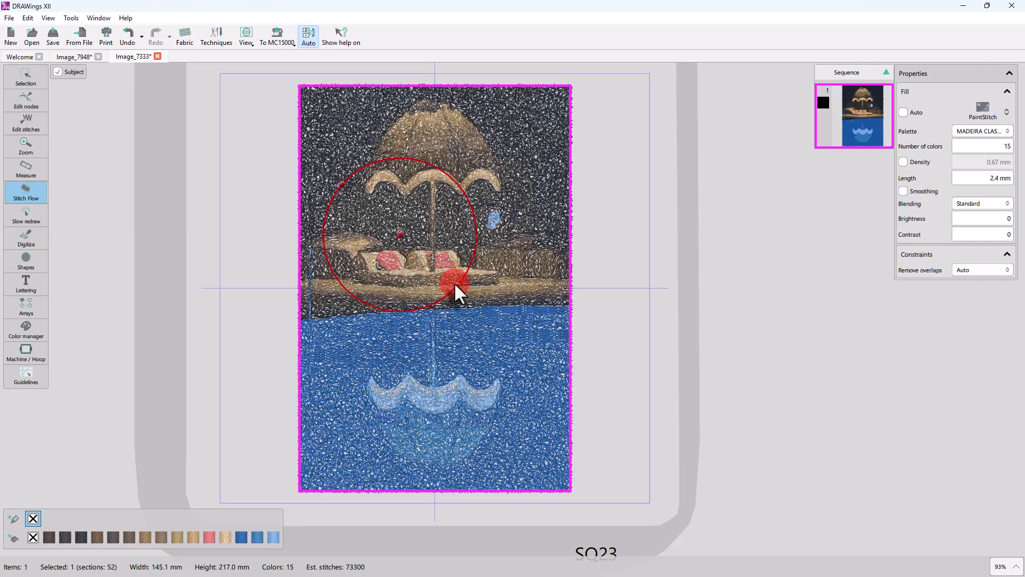
drag(454, 282, 524, 283)
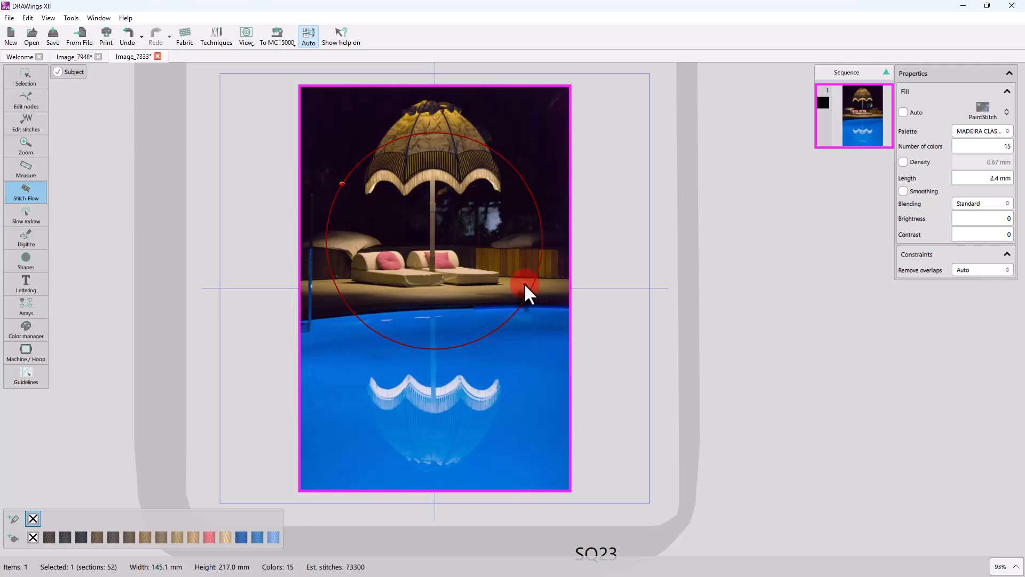
drag(343, 184, 362, 212)
Shrink the Stitch Flow subject circle around the pole and loungers, try a different flow direction, and clear the circle
click(409, 278)
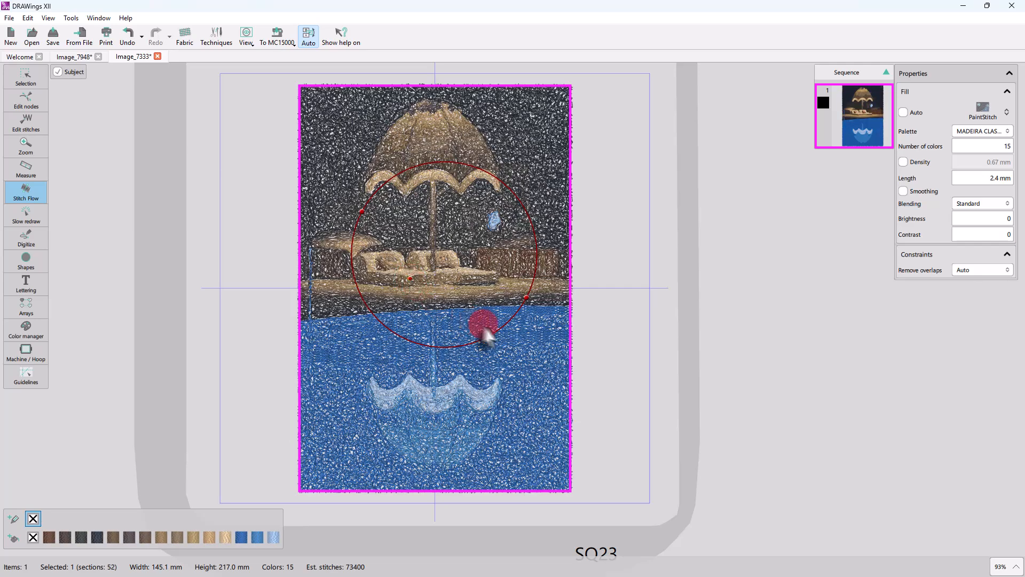
click(527, 304)
drag(524, 297, 441, 268)
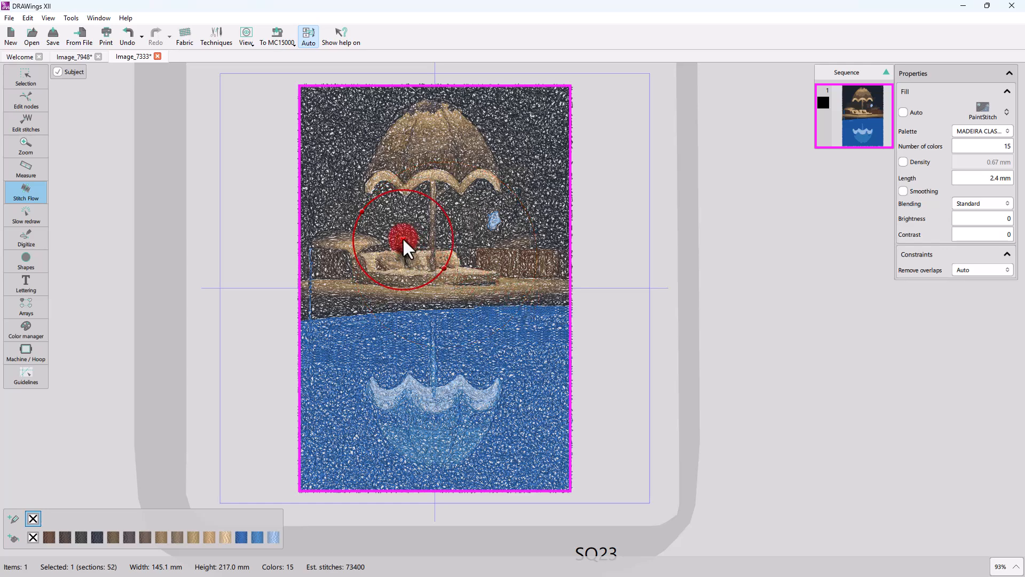
drag(400, 238, 402, 303)
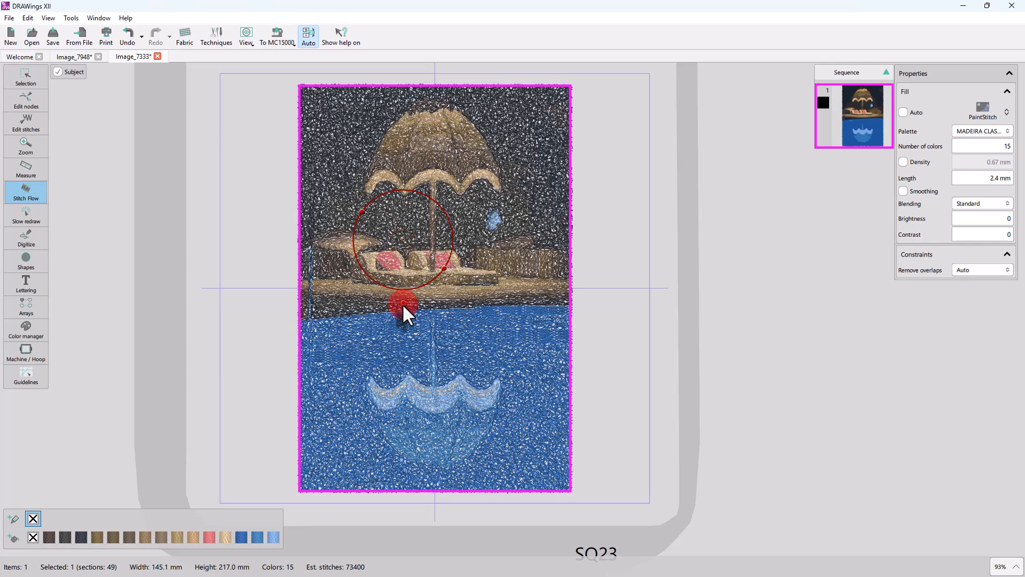
click(405, 241)
click(601, 414)
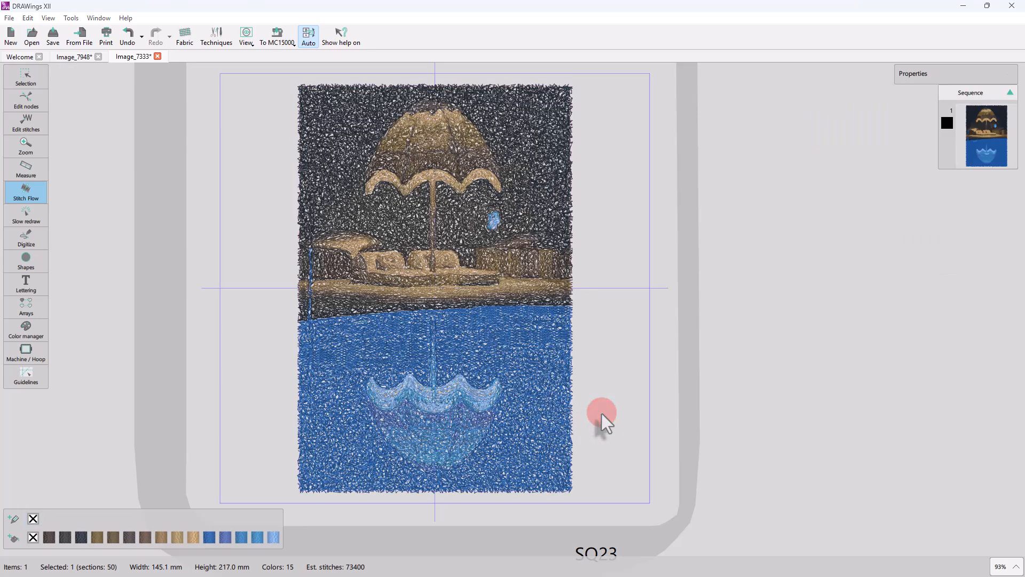
Reselect the umbrella design and set its thread palette to COATS SYLKO
click(540, 298)
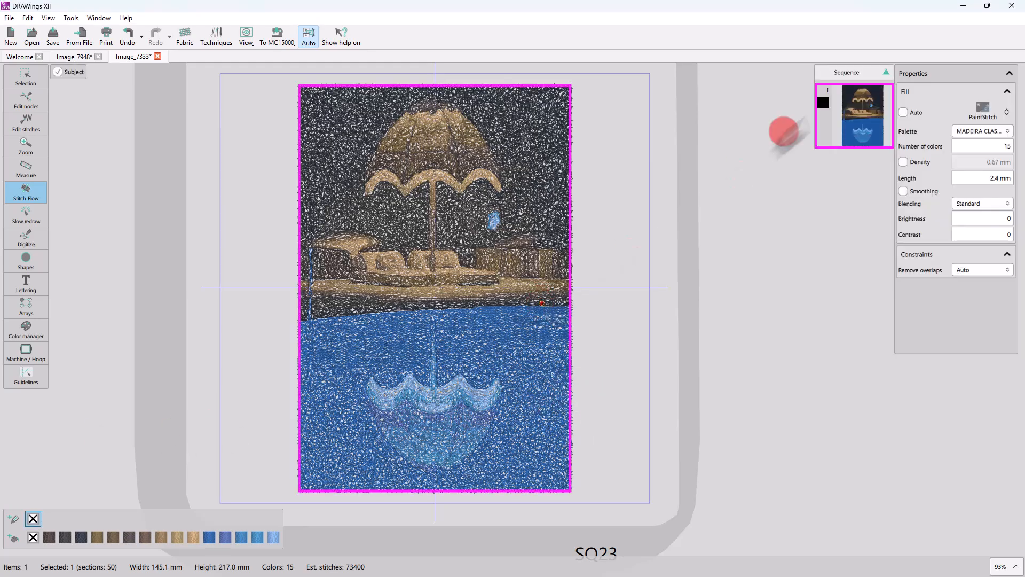
click(966, 133)
scroll(975, 191, up, 10)
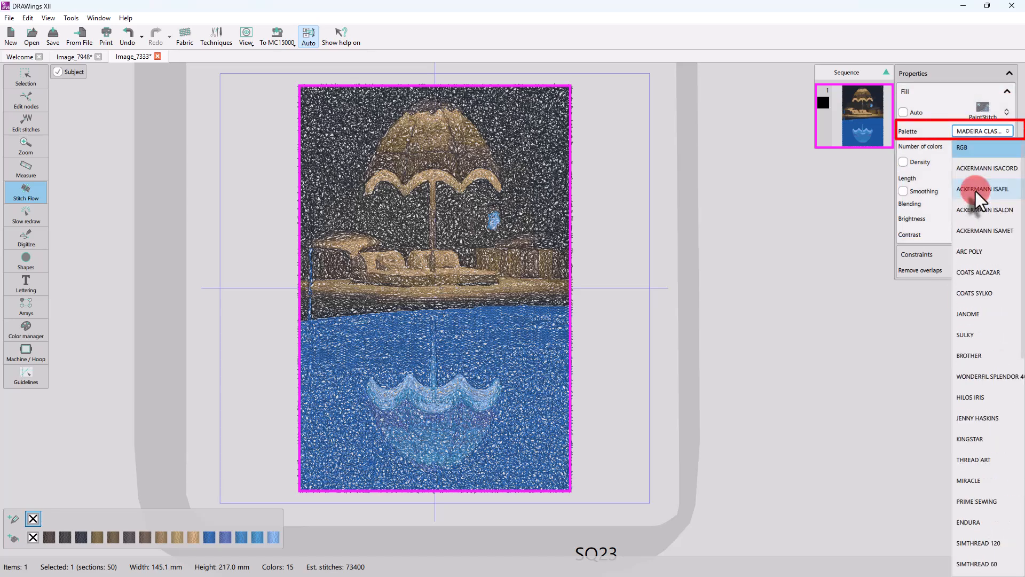
click(988, 292)
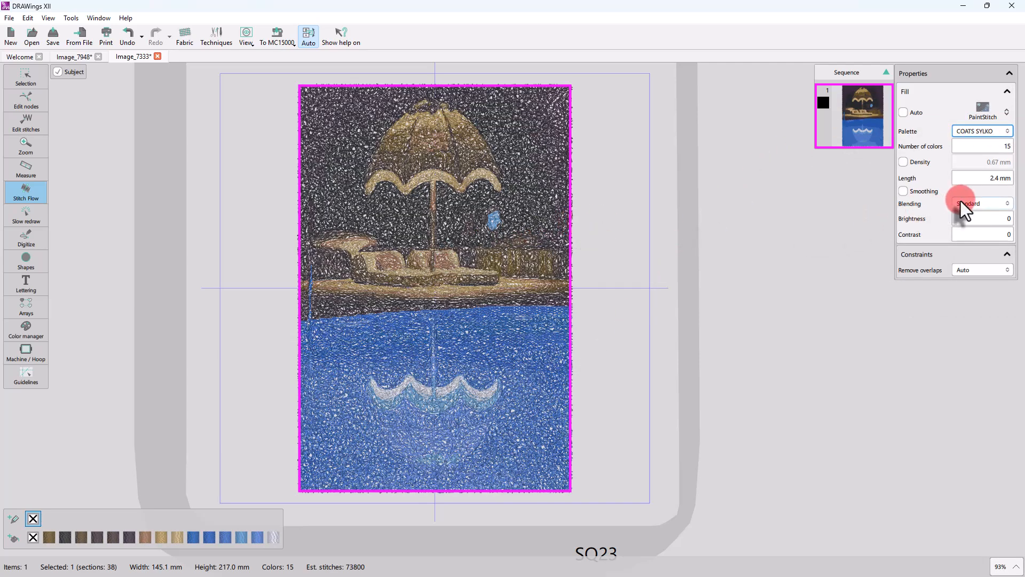
Try the JANOME and KINGSTAR thread palettes on the design, and restore COATS SYLKO
click(987, 131)
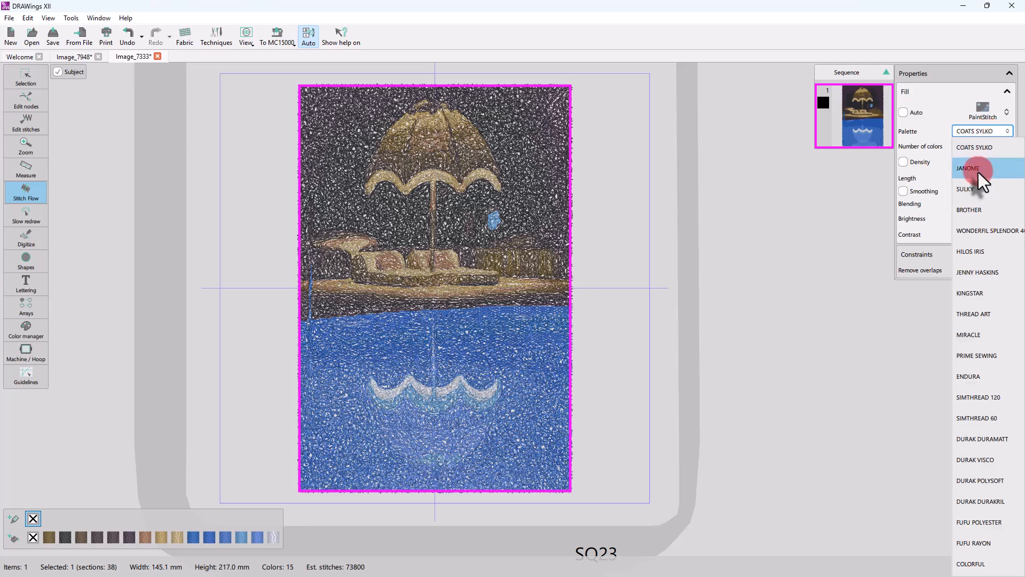
click(979, 172)
click(980, 130)
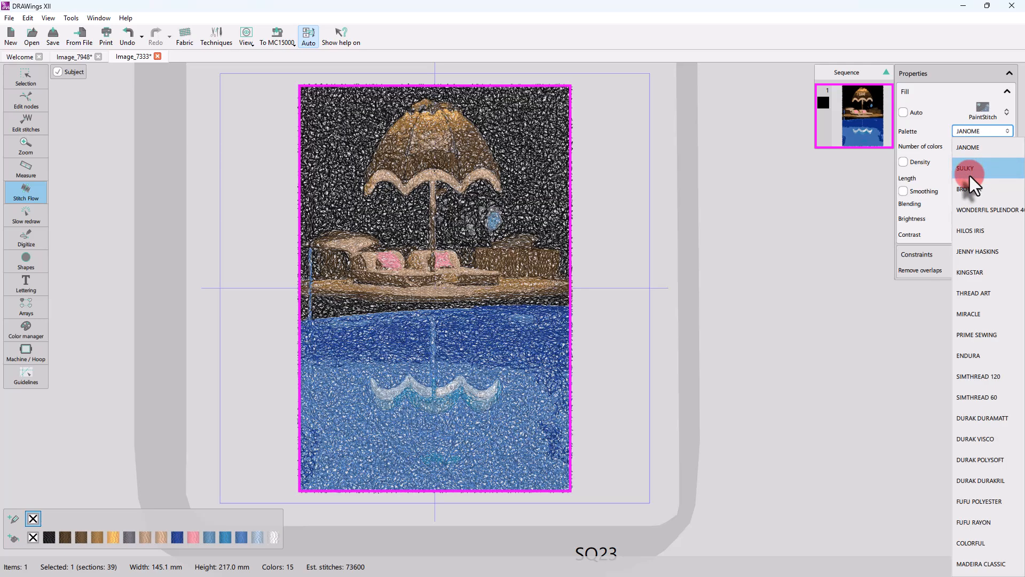
click(949, 267)
click(980, 131)
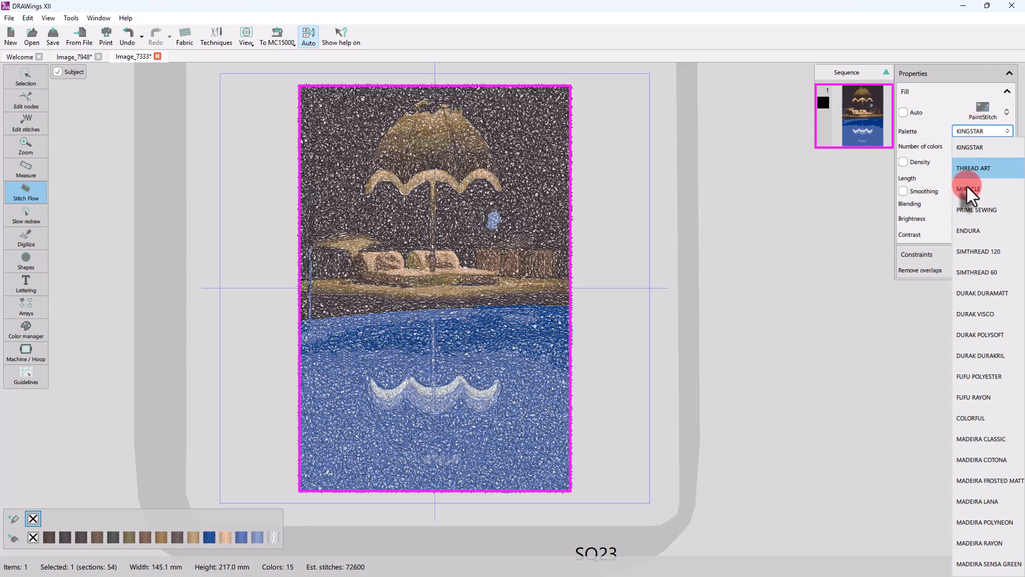
scroll(968, 186, up, 5)
scroll(970, 188, up, 3)
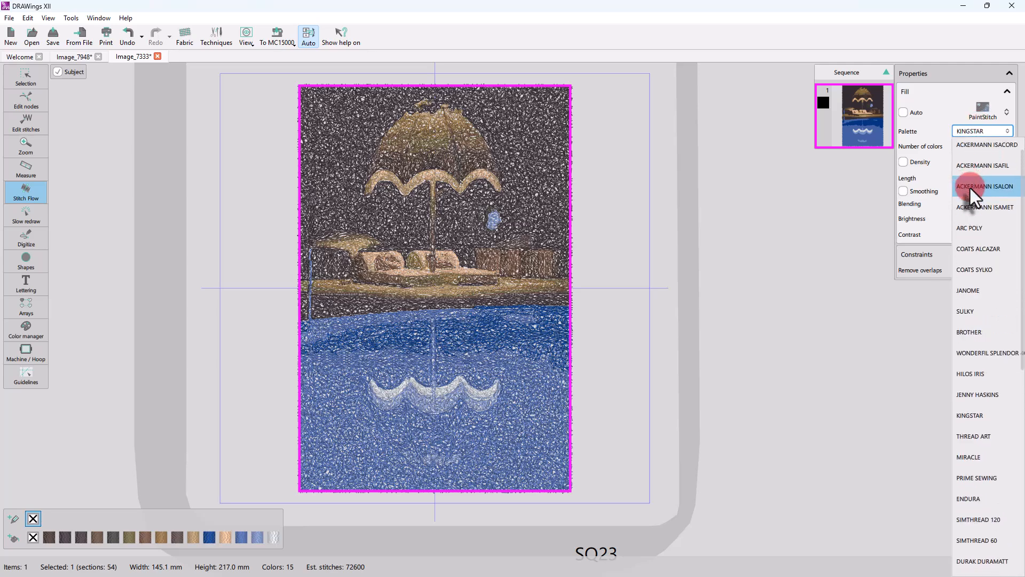
click(853, 280)
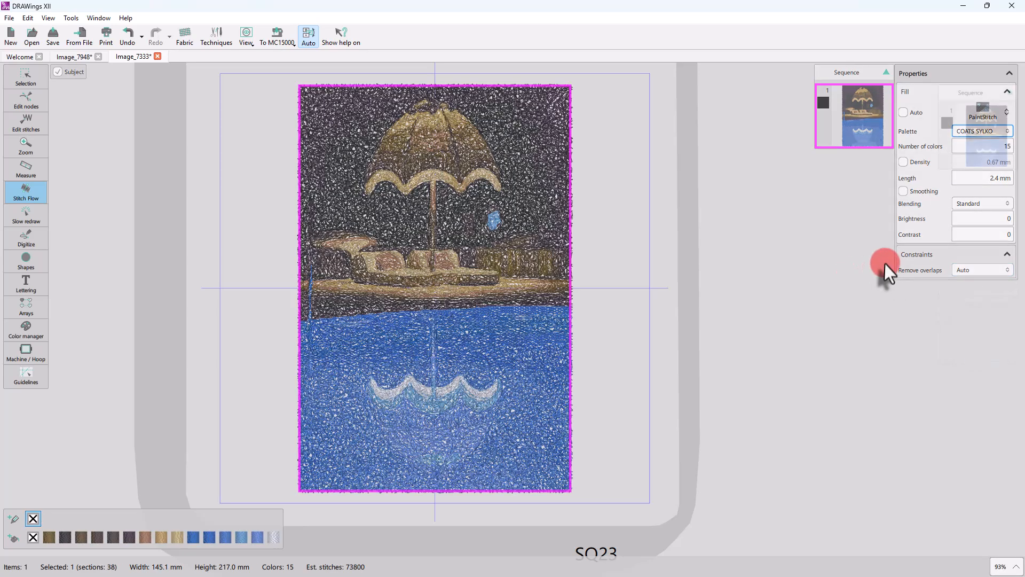
Set the number of colors of the umbrella design to 20
click(997, 147)
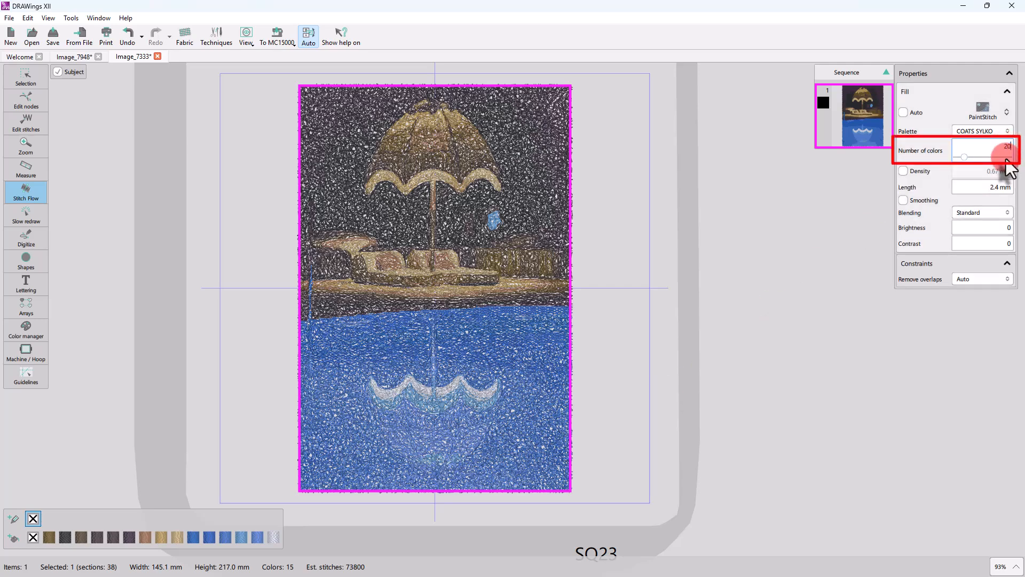
key(Return)
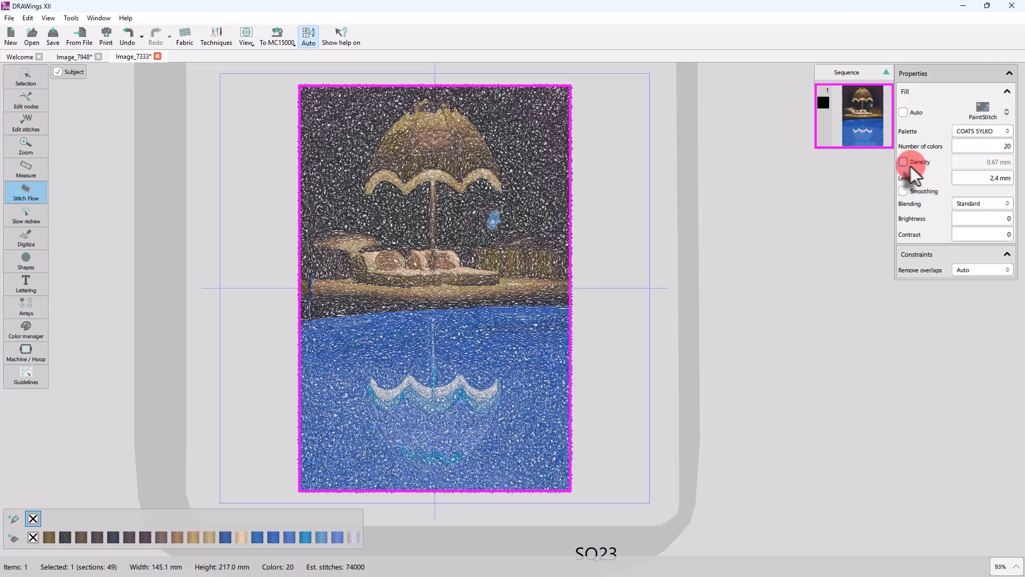
Try manual stitch densities between 0.65 and 0.72 mm on the umbrella design, and switch the manual density off again
click(910, 164)
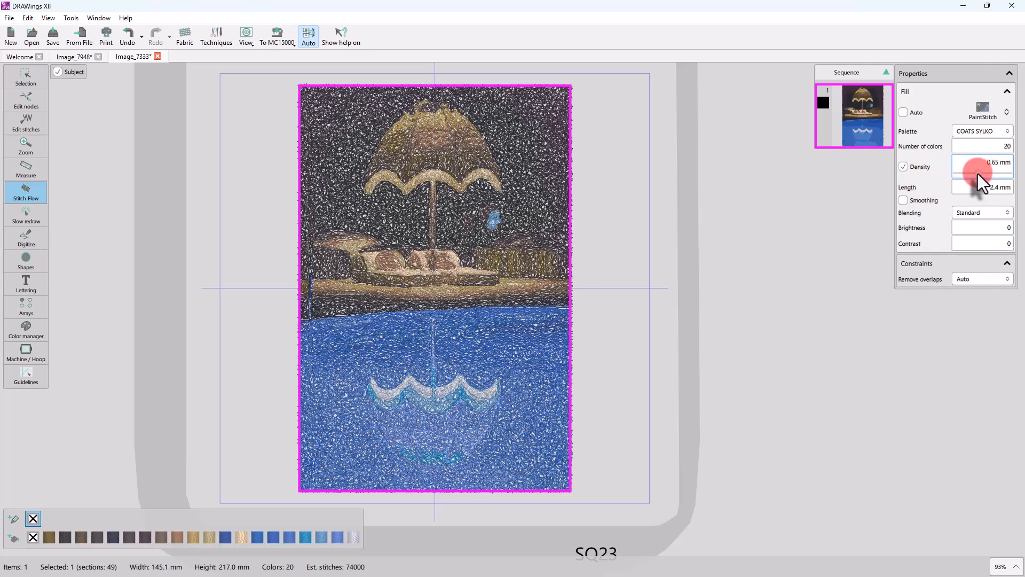
drag(978, 174, 976, 174)
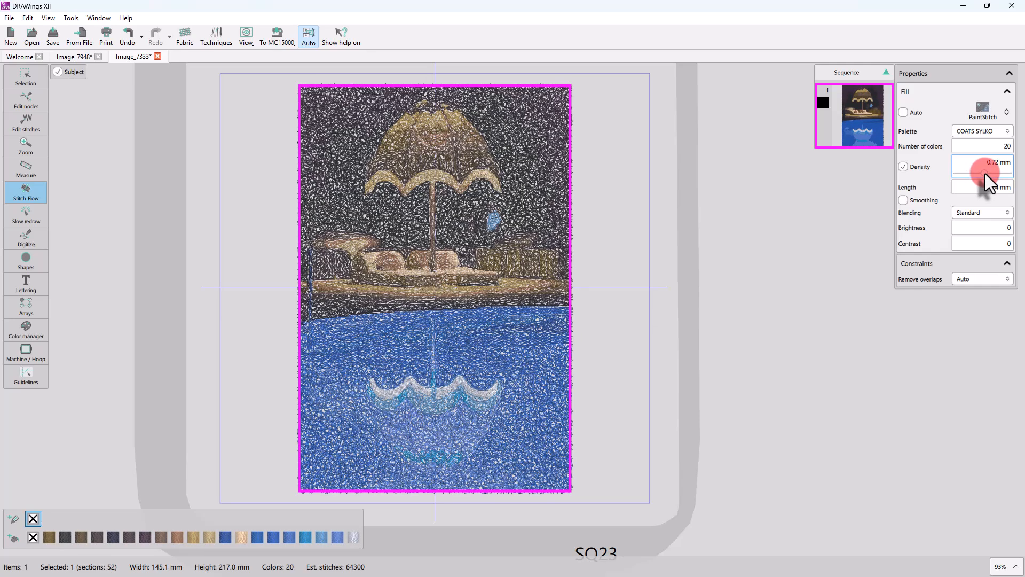
click(921, 170)
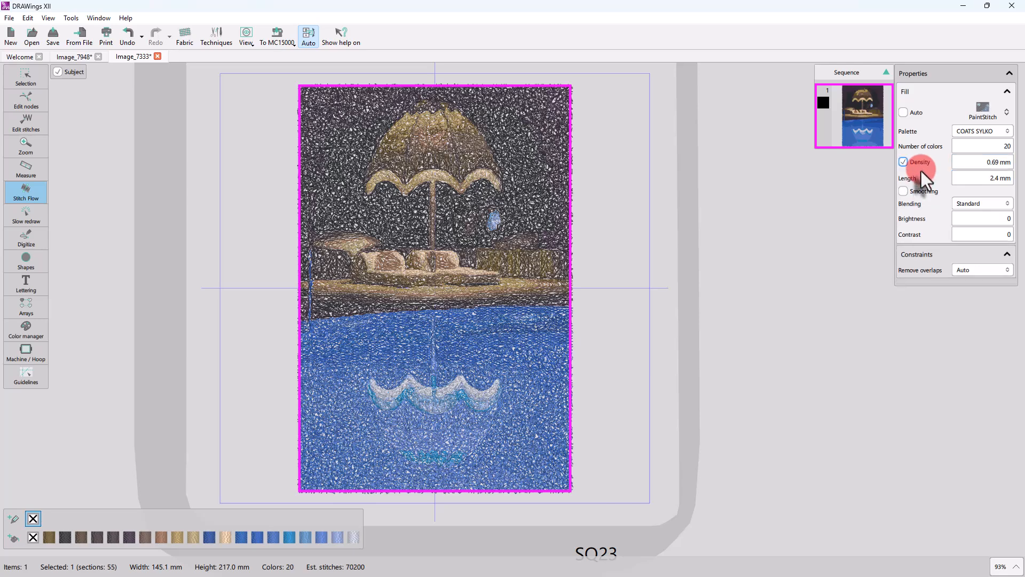
click(903, 163)
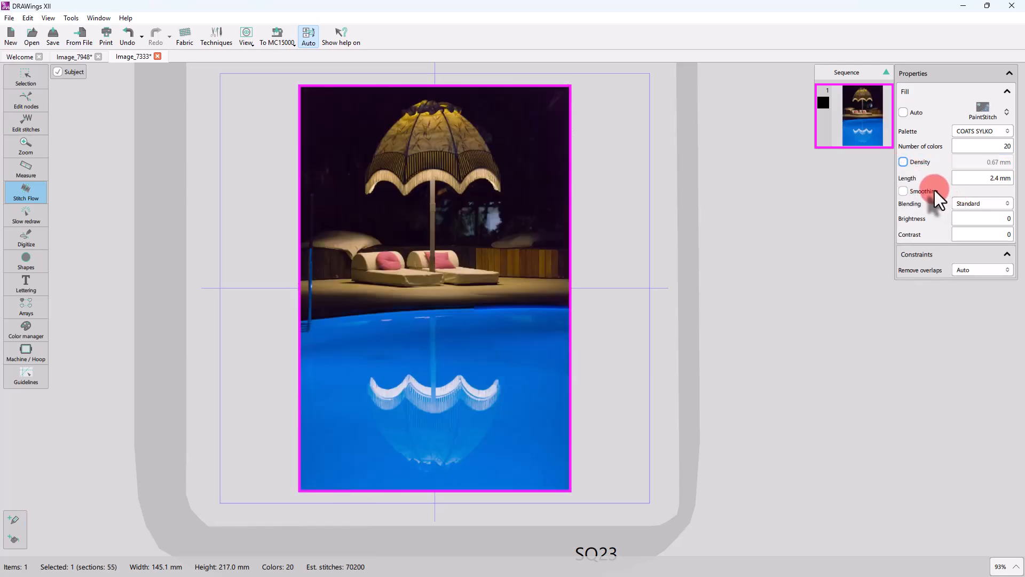
Try other stitch lengths on the design, including one of about 2 mm, and restore the length to 2.4 mm
click(992, 179)
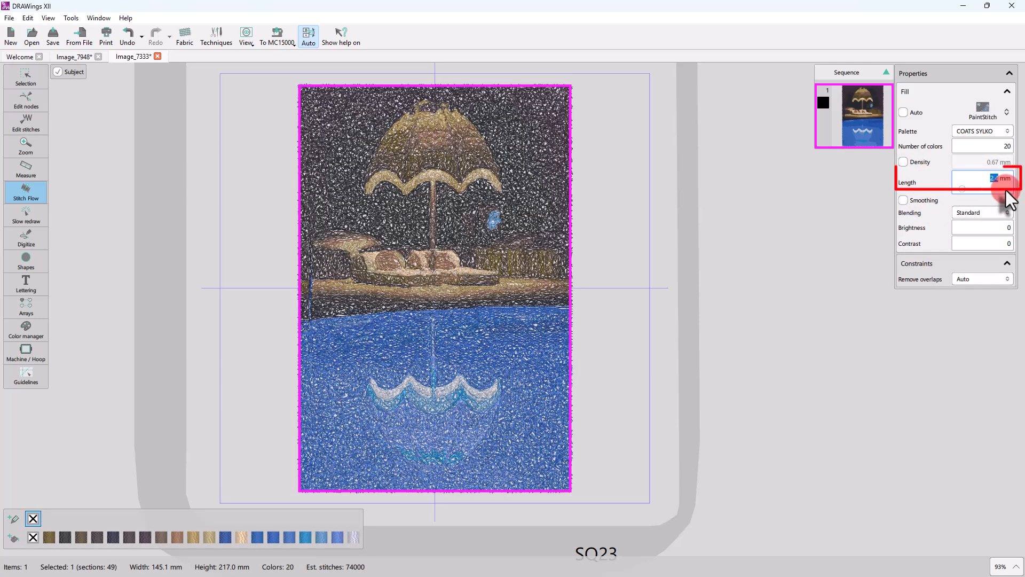
key(Return)
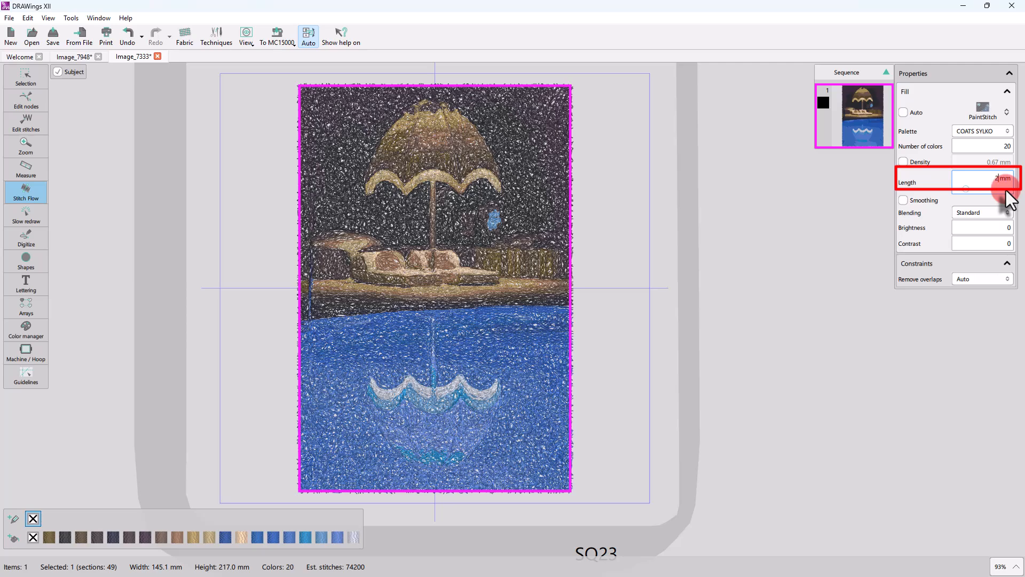
key(Return)
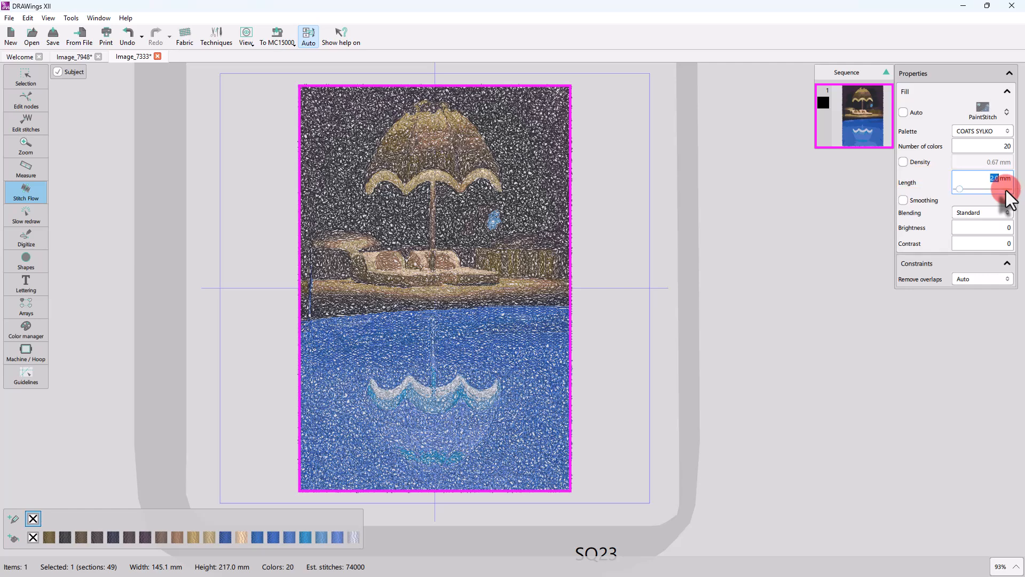
text(2.4)
key(Return)
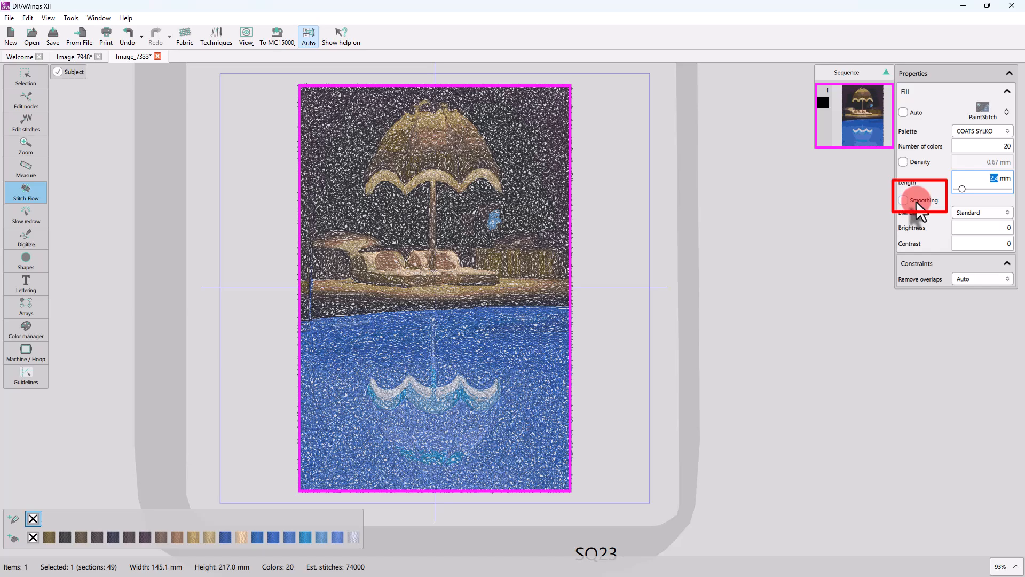
Turn on smoothing for the umbrella design and return to the Selection tool
click(918, 202)
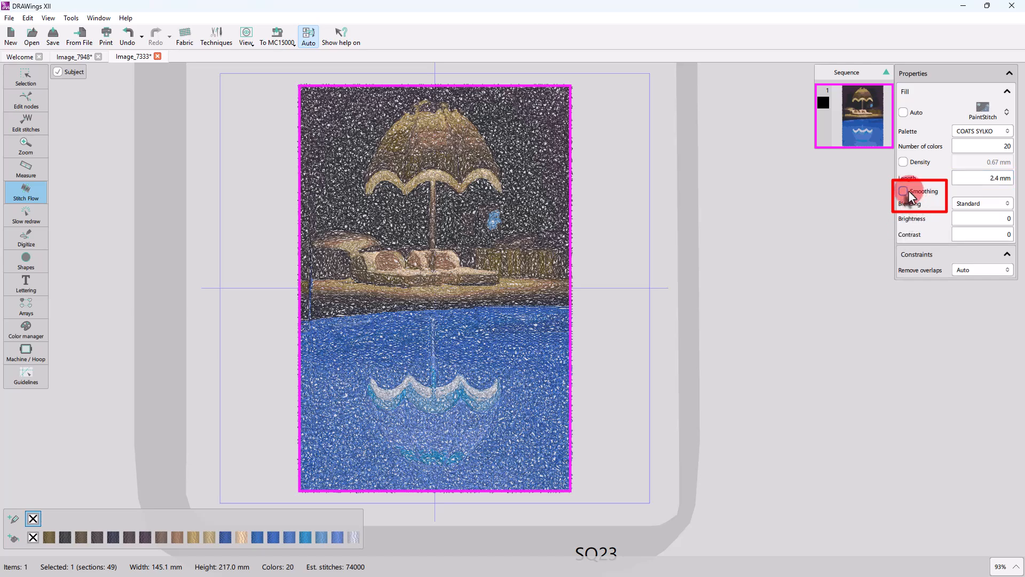
click(903, 190)
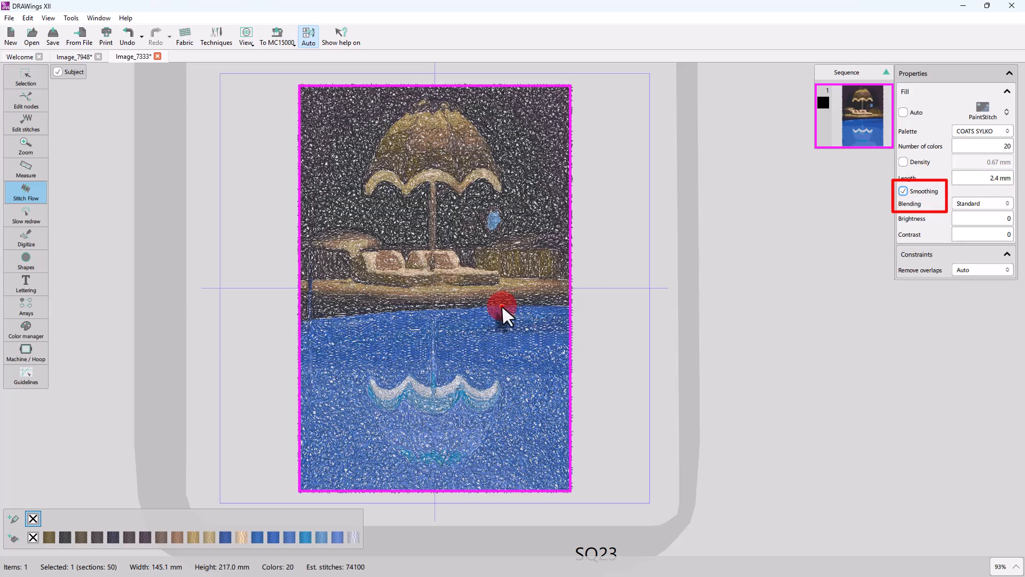
click(26, 79)
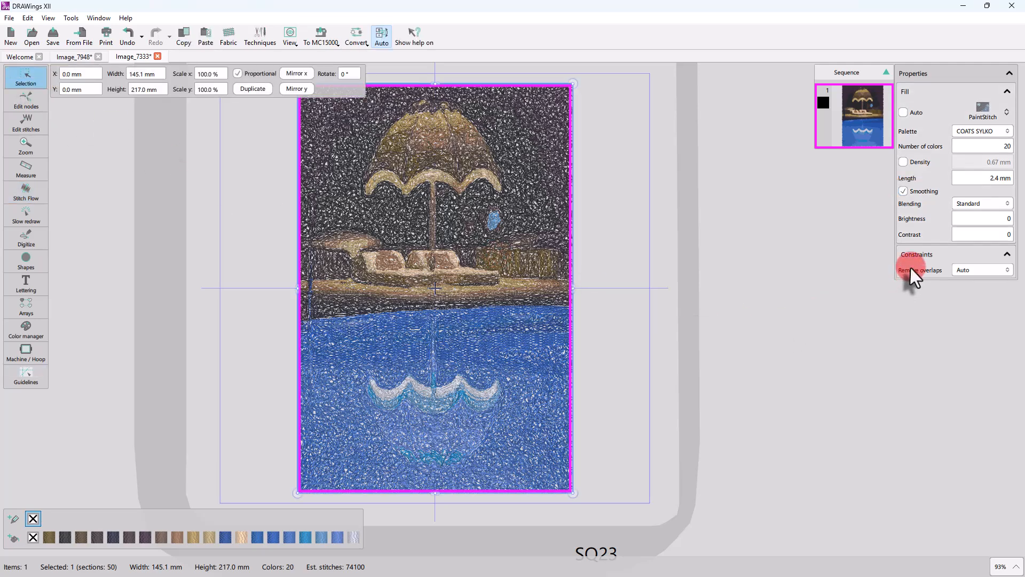
Try the None and Low blending options on the umbrella design and examine the stitches at the pool edge
click(989, 202)
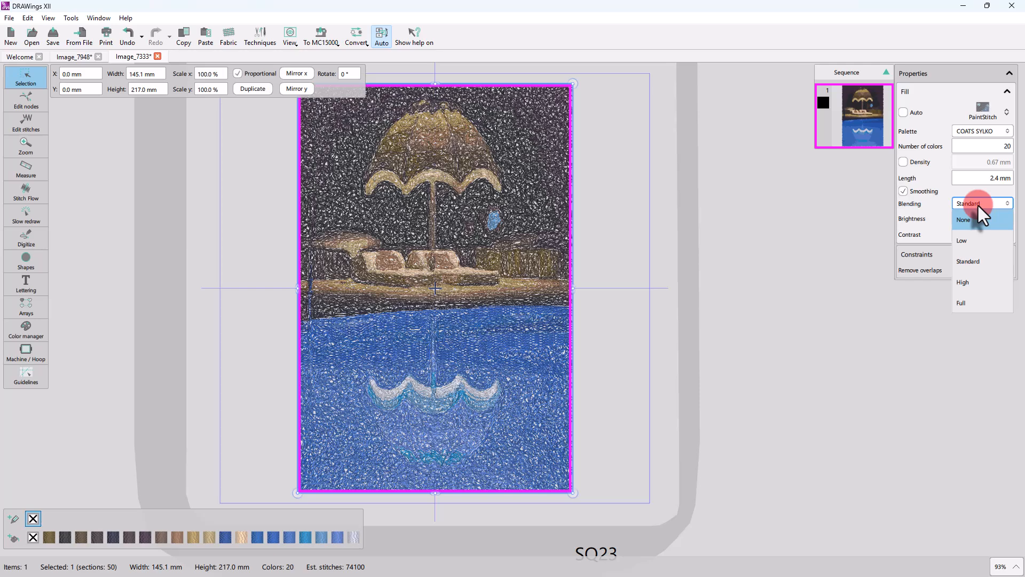
click(976, 223)
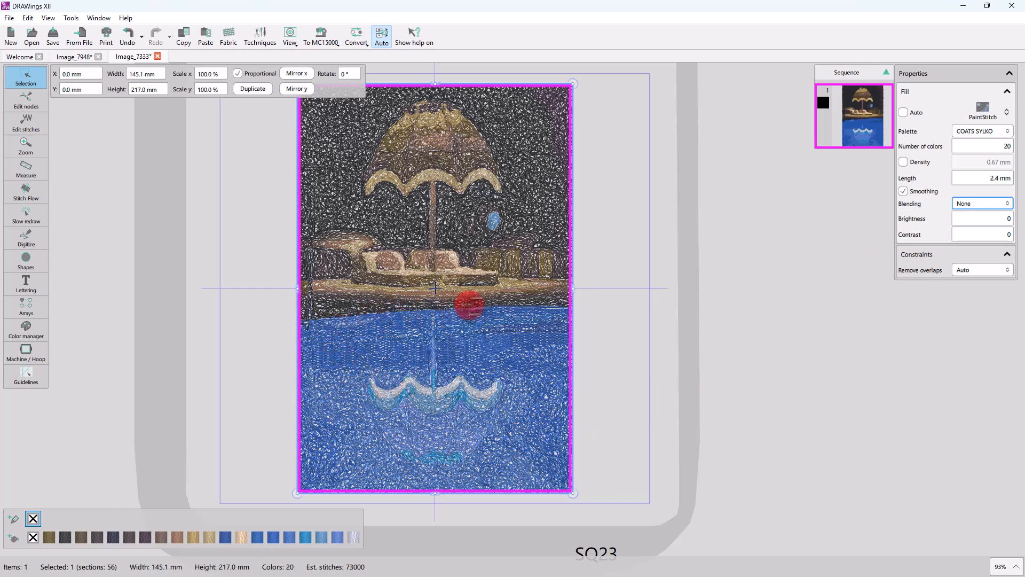
click(972, 206)
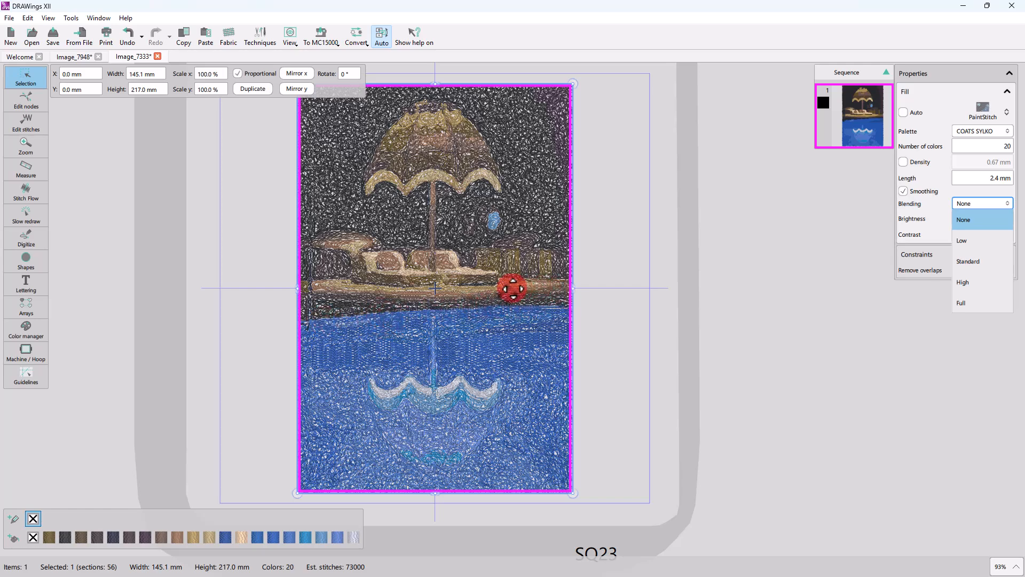
click(987, 241)
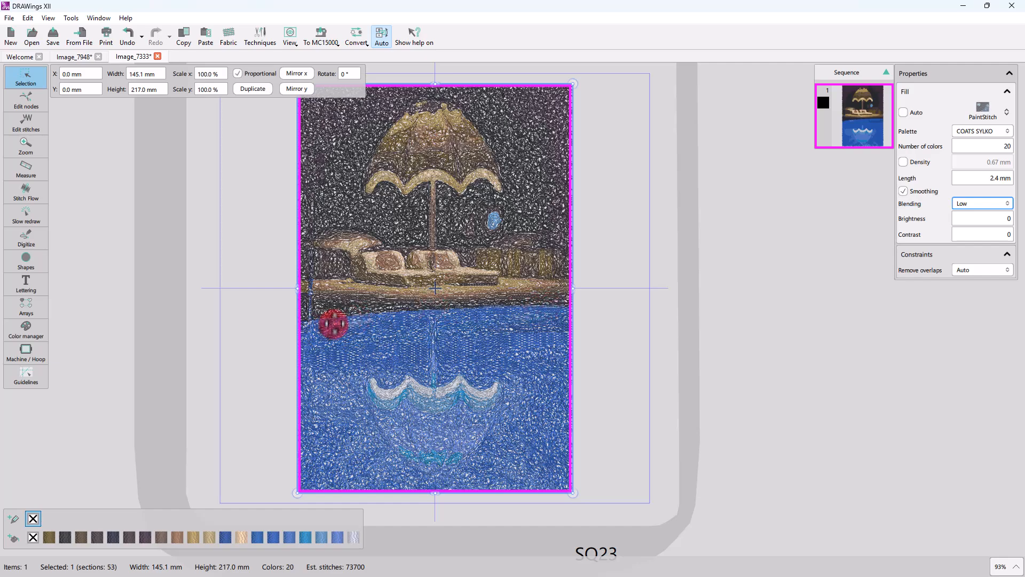
scroll(346, 314, up, 5)
scroll(400, 315, up, 3)
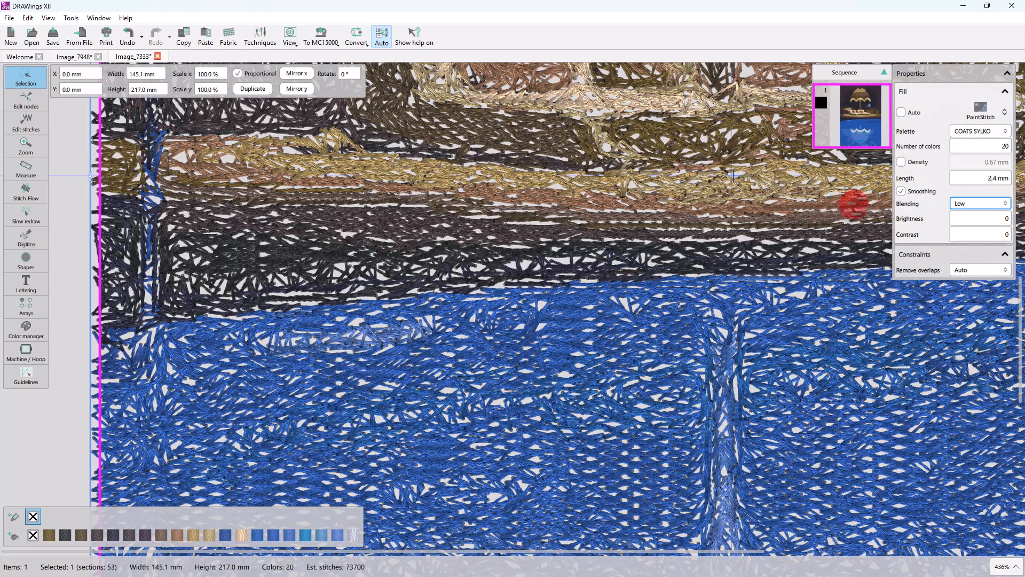
Try High blending on the design and examine how the thread colors mix around the pool and umbrella reflection
click(972, 202)
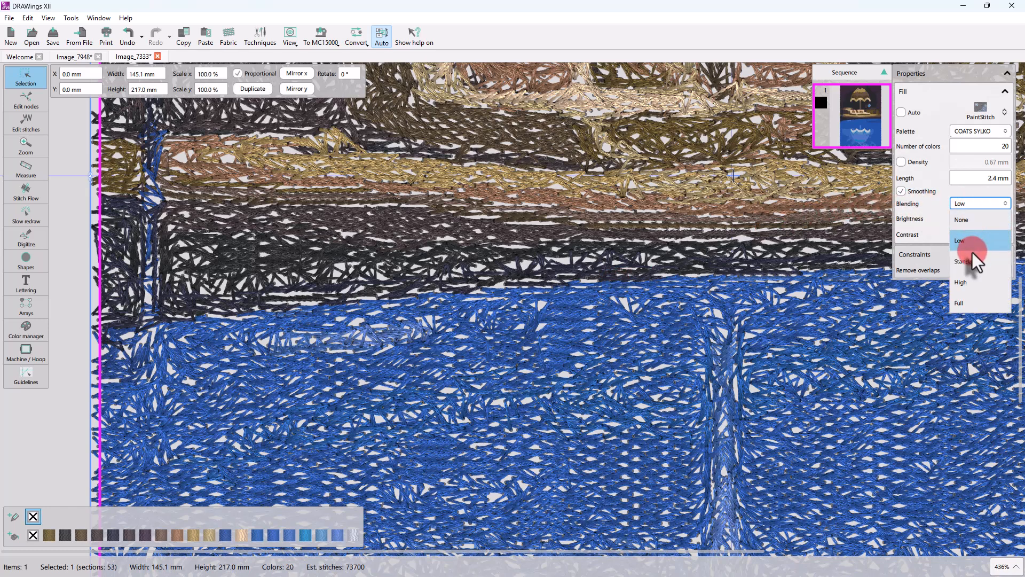
click(967, 280)
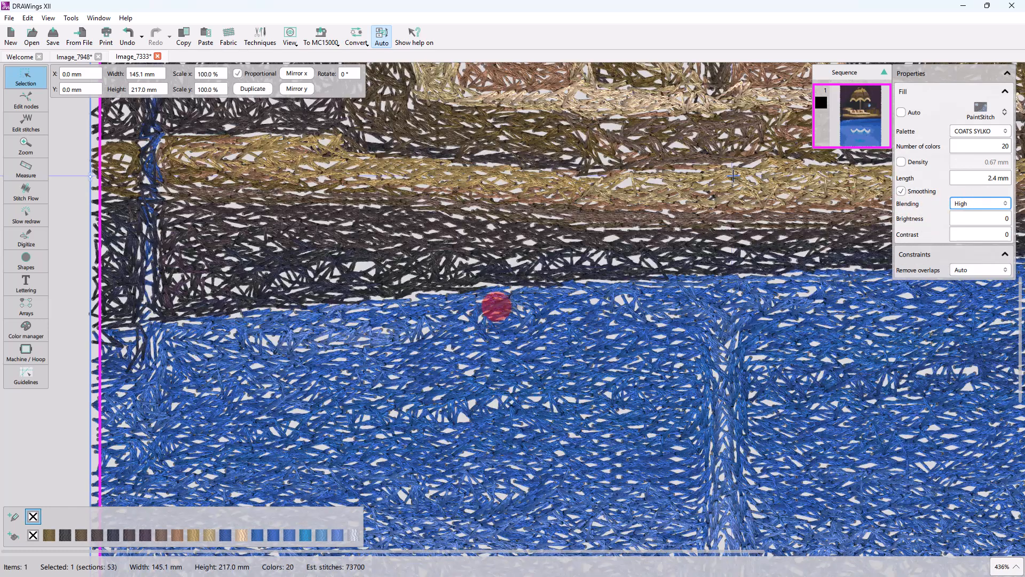
scroll(321, 314, down, 5)
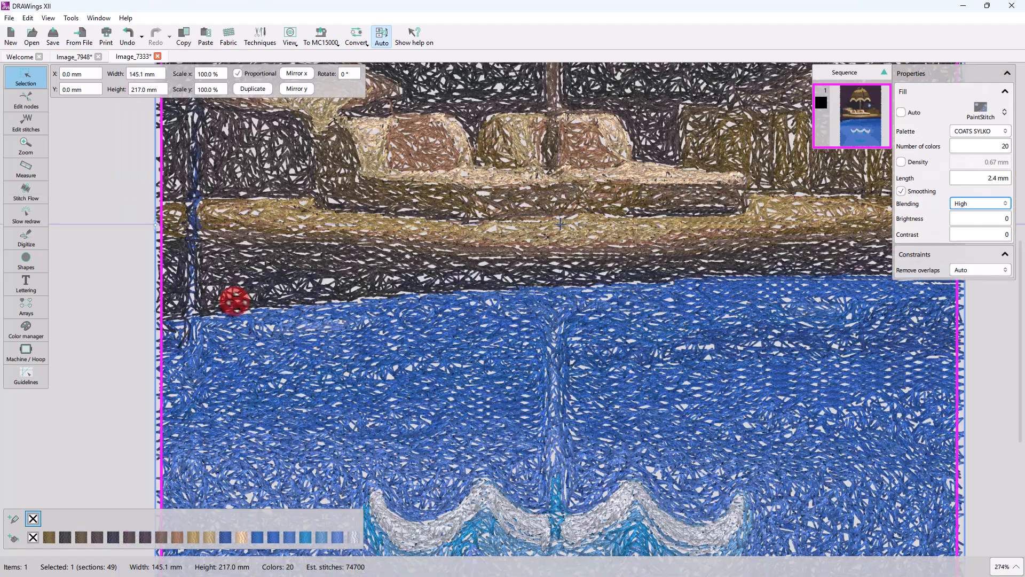
scroll(597, 286, up, 2)
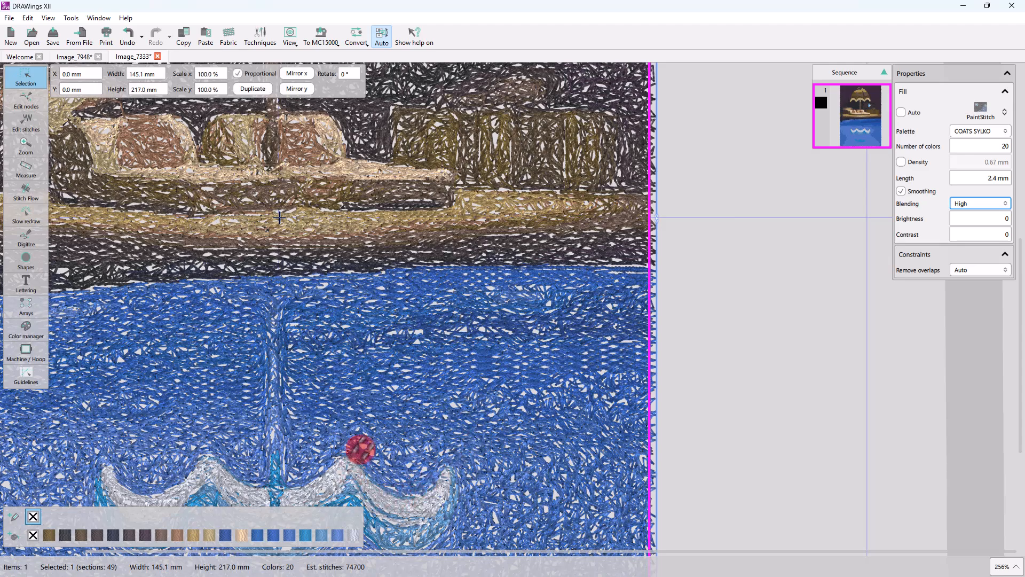
scroll(369, 450, down, 5)
scroll(380, 499, up, 5)
scroll(381, 499, up, 2)
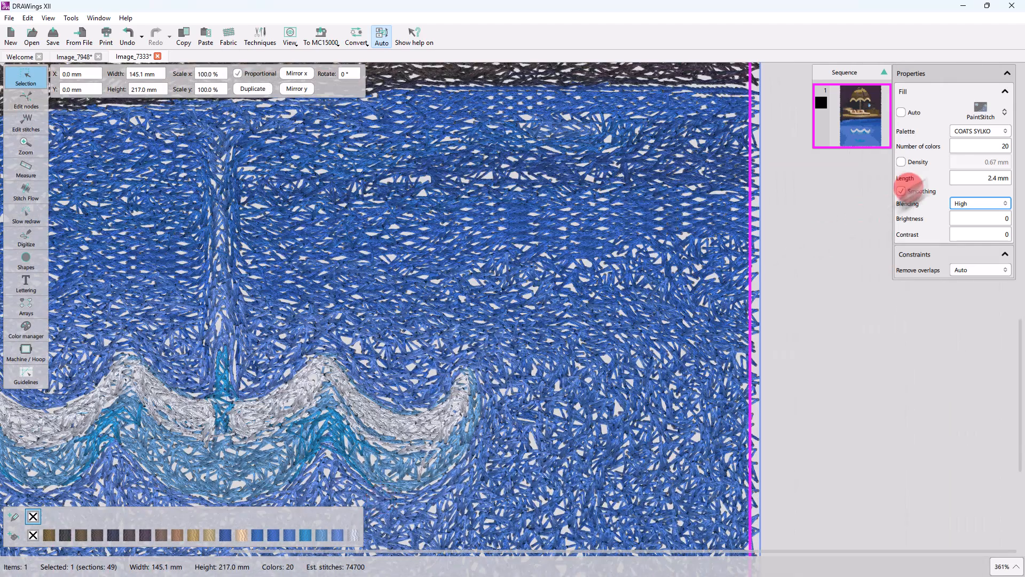
Set the blending of the umbrella design to Full and check the resulting stitches
click(969, 205)
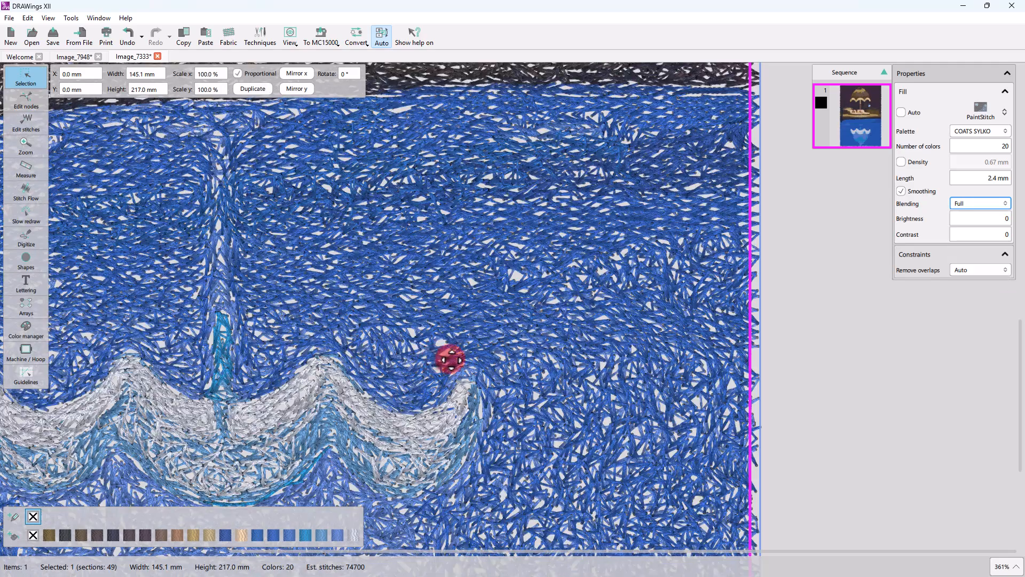
scroll(304, 318, down, 2)
scroll(324, 328, down, 2)
scroll(357, 187, up, 4)
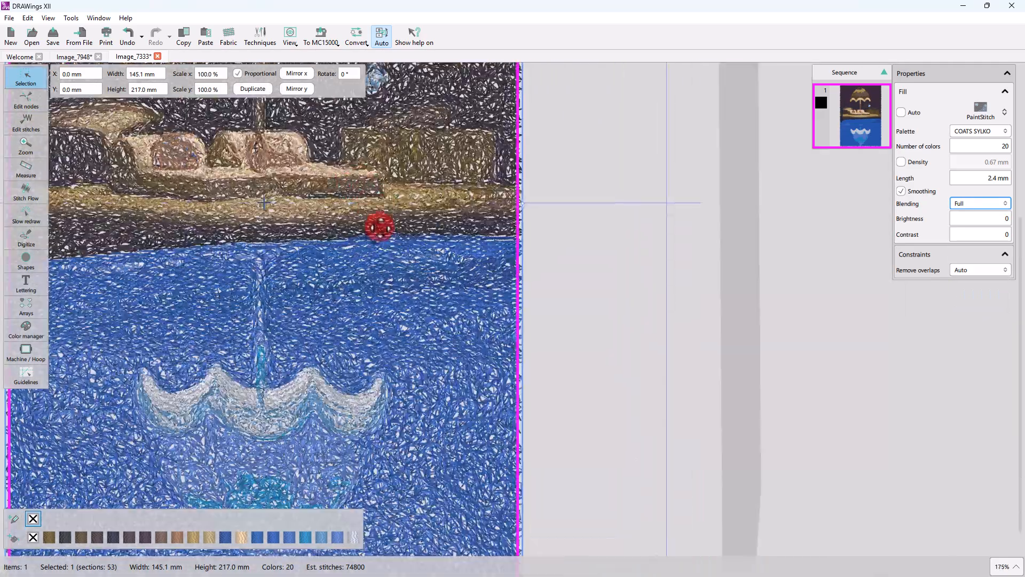
scroll(377, 238, down, 1)
scroll(552, 259, down, 5)
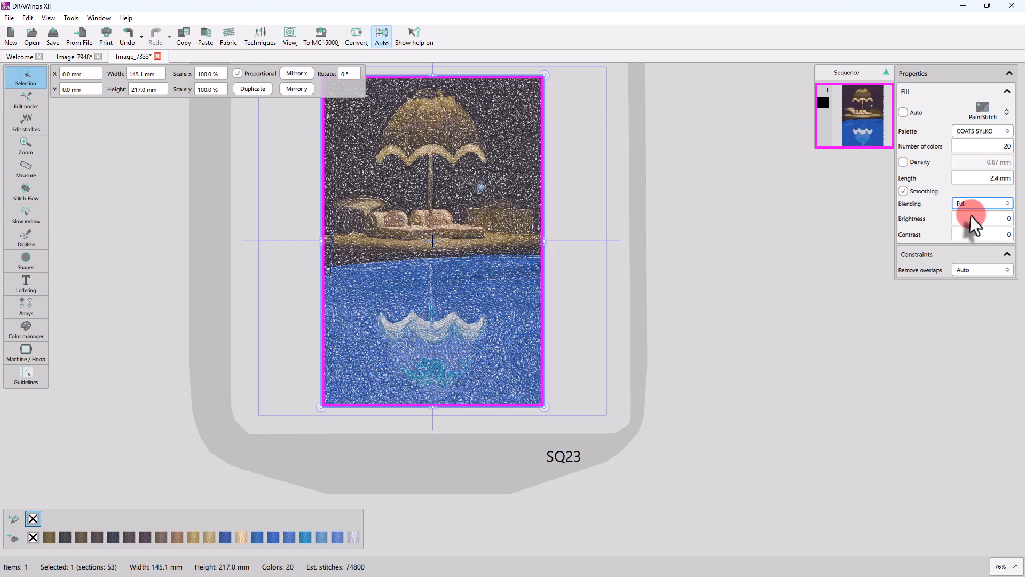
Try brightness values such as 120 and -46 on the design, reset brightness to 0, and try a contrast of about -60
click(973, 216)
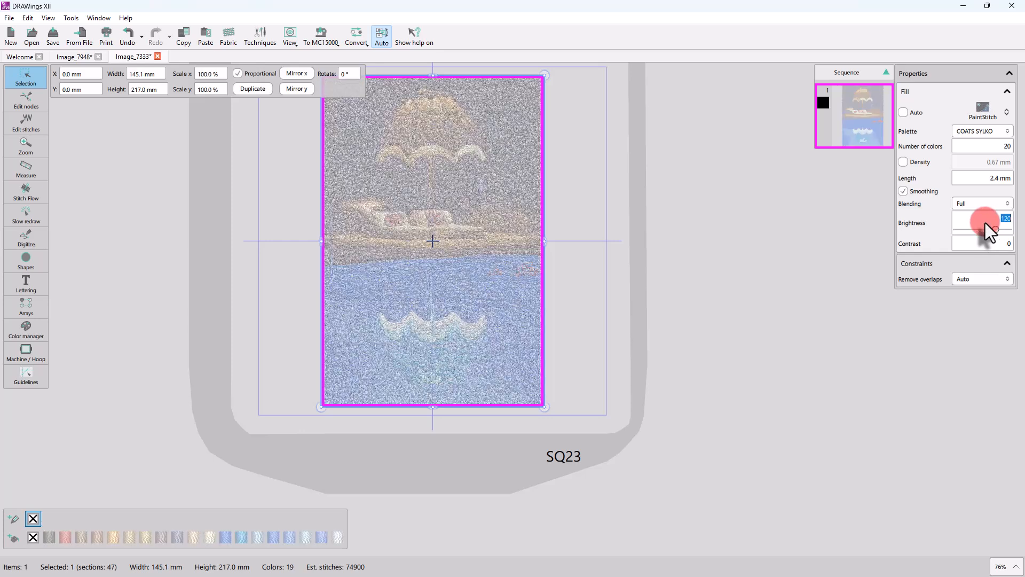
text(-12)
key(Return)
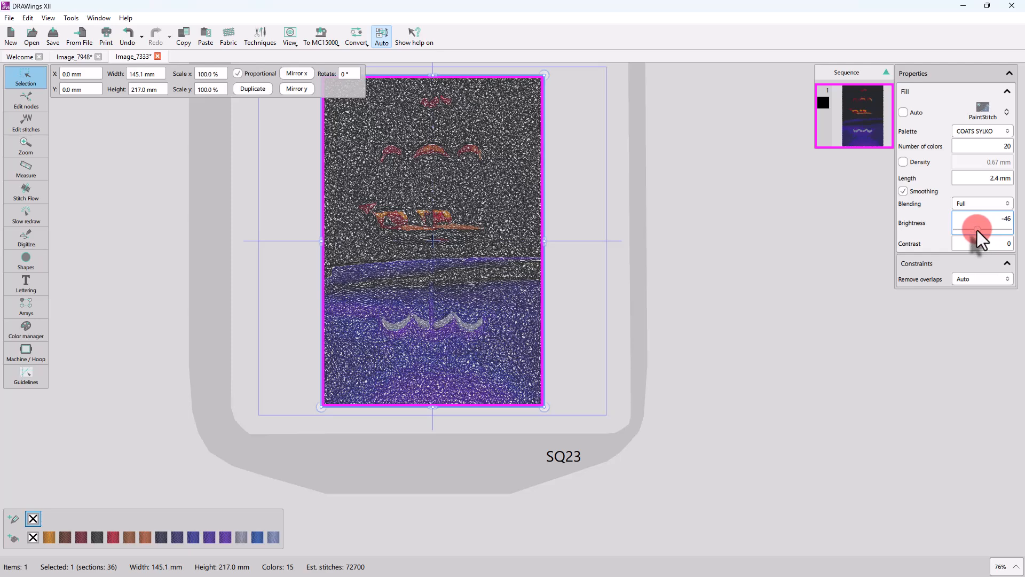
drag(977, 230, 997, 220)
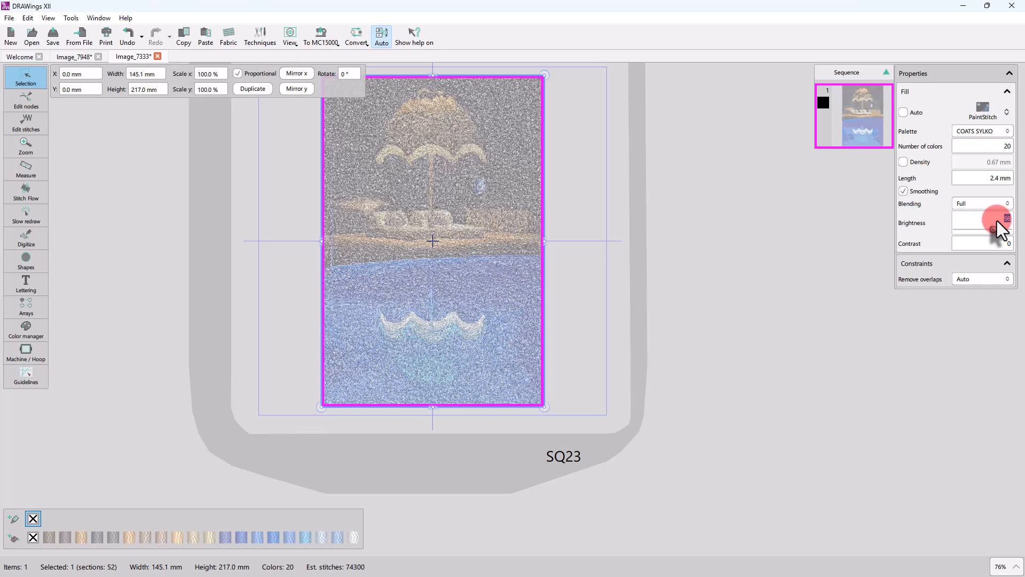
text(0)
key(Tab)
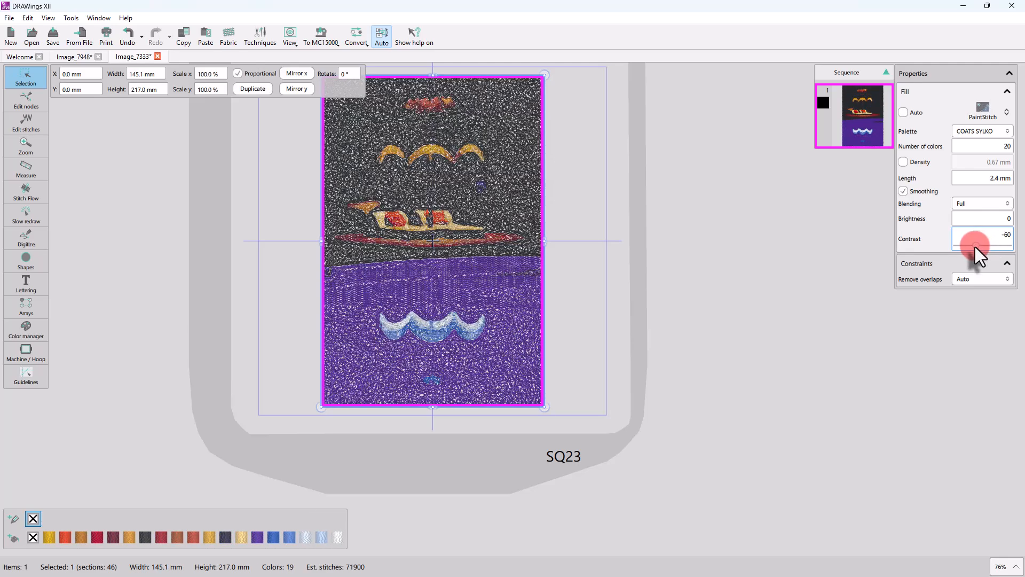
drag(975, 246, 967, 247)
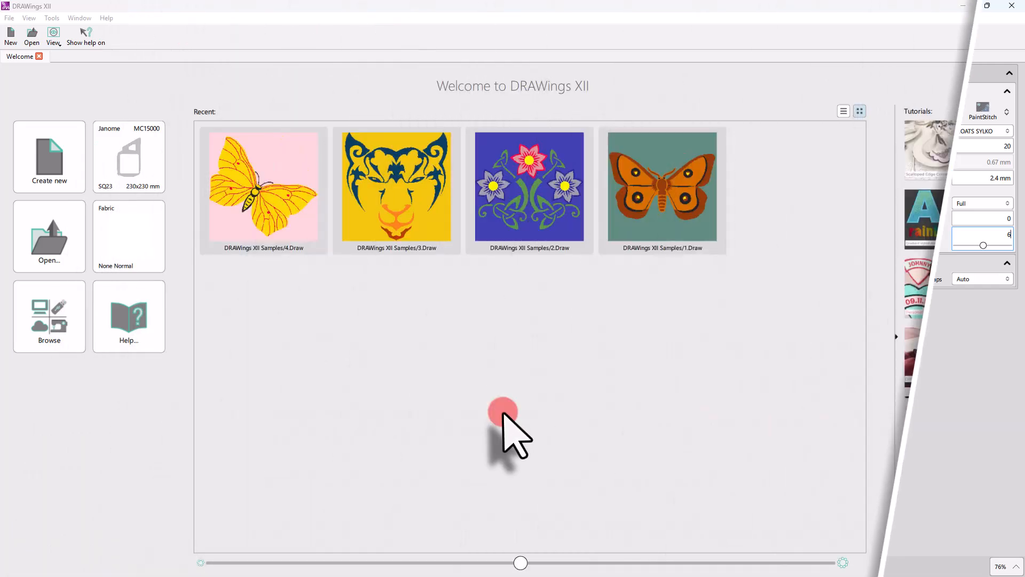
Open Image_7175.jpg from the PaintStitch Samples folder as a PaintStitch design
click(49, 259)
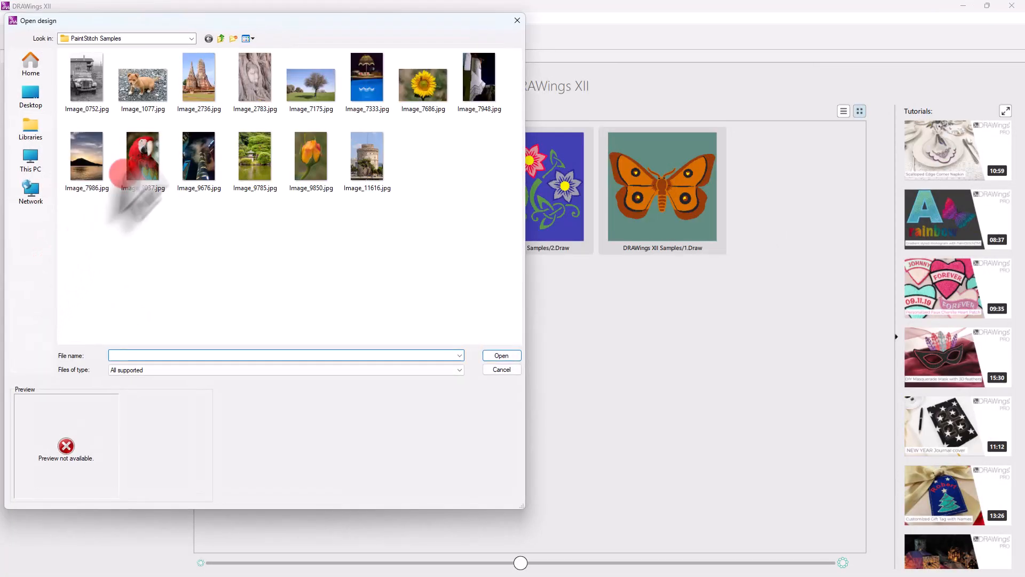
click(332, 110)
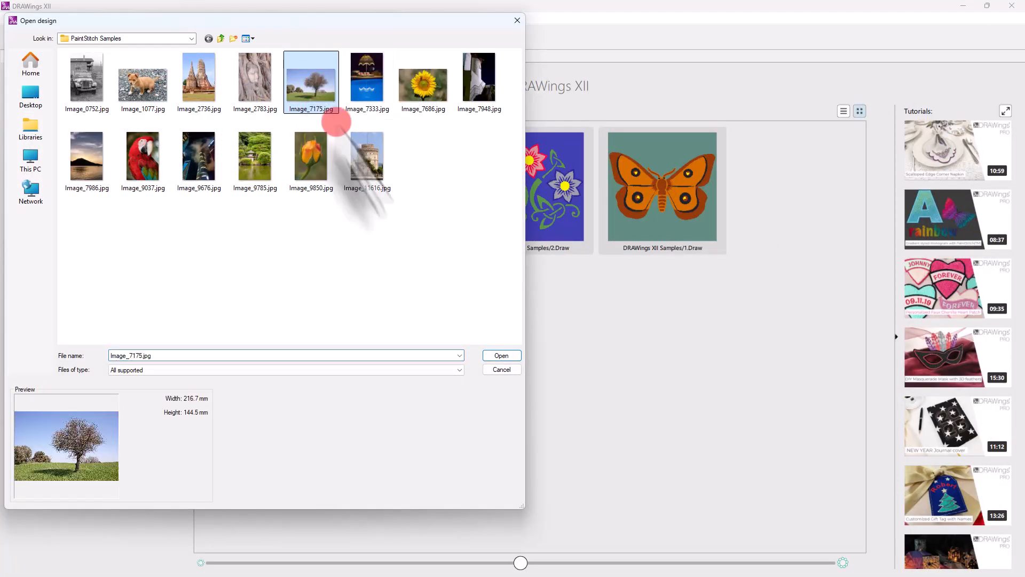
click(502, 355)
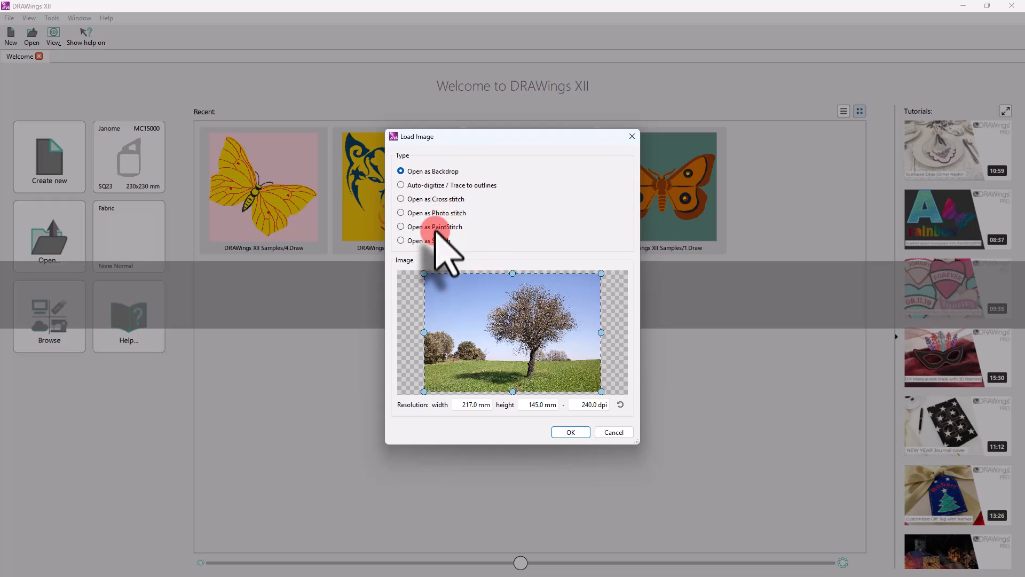
click(436, 228)
click(569, 433)
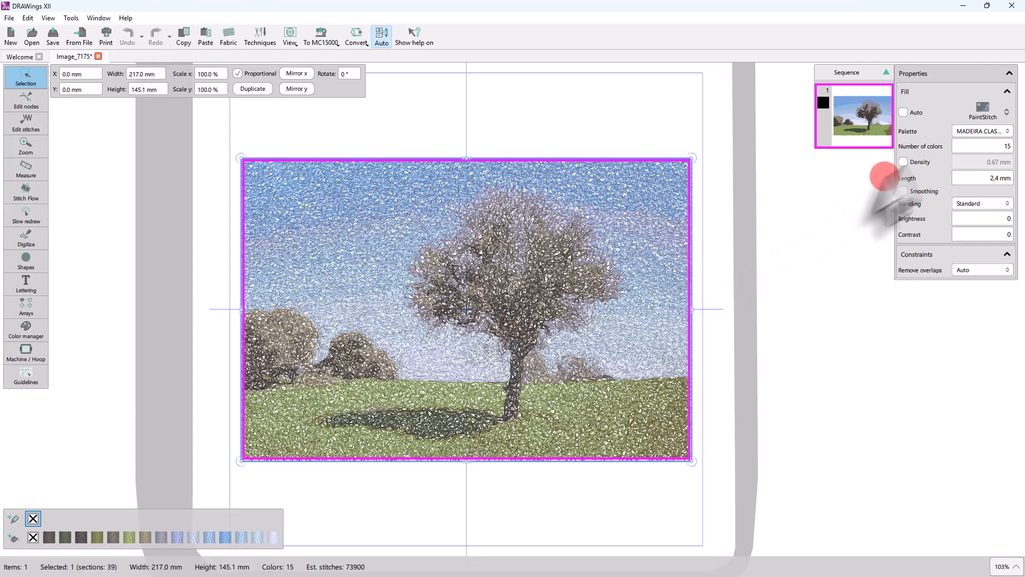
Try the Cross and Photo fill types on the tree design
click(984, 109)
click(949, 147)
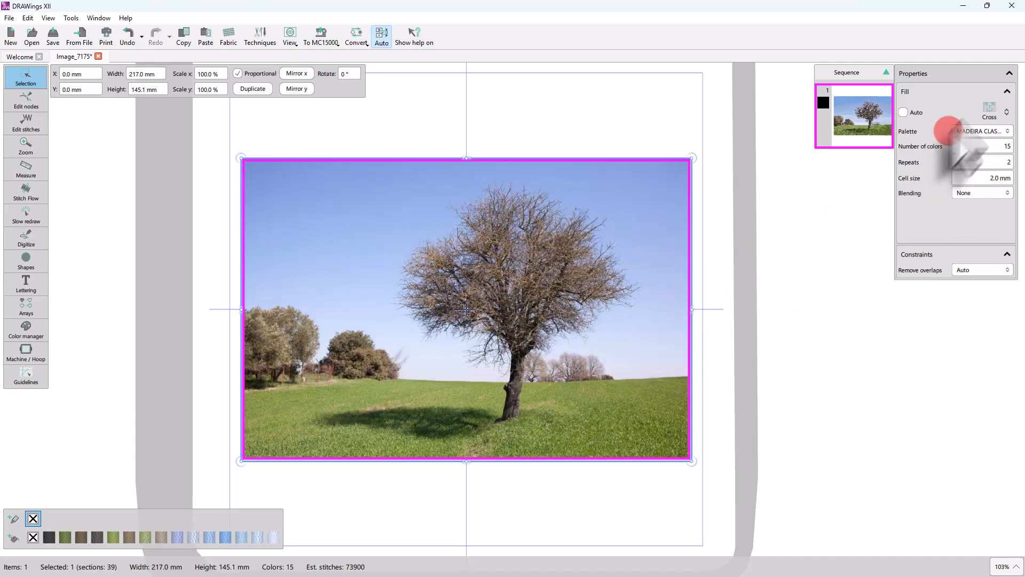
click(988, 107)
click(952, 133)
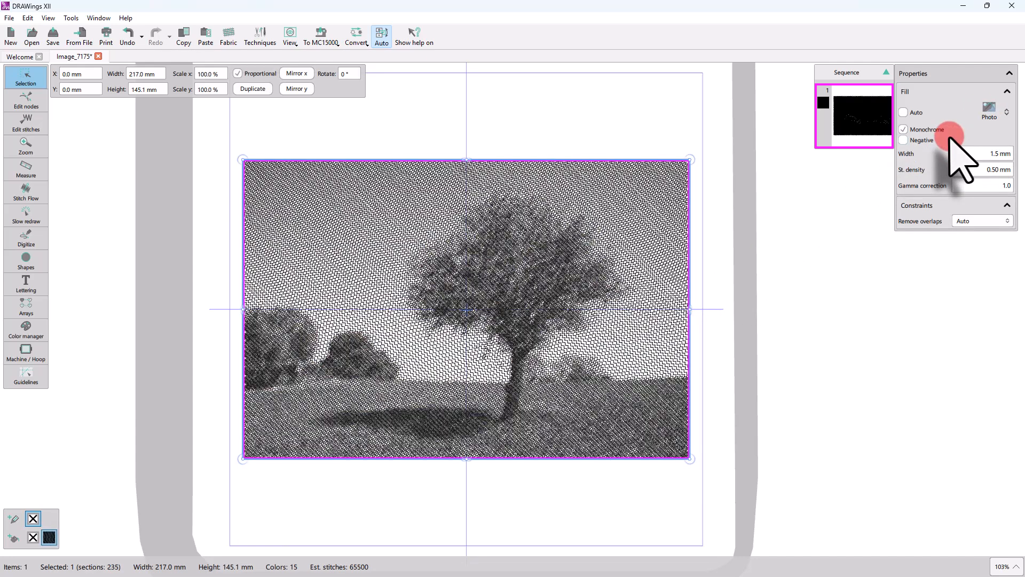
Try the Sketch fill type on the tree design, and restore the PaintStitch fill
click(988, 109)
click(917, 159)
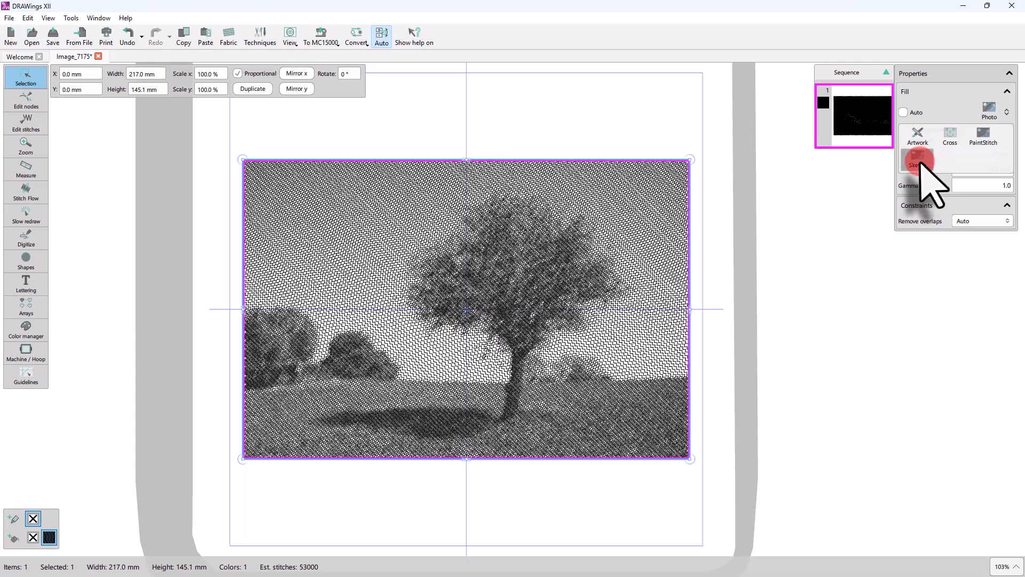
click(987, 108)
click(982, 136)
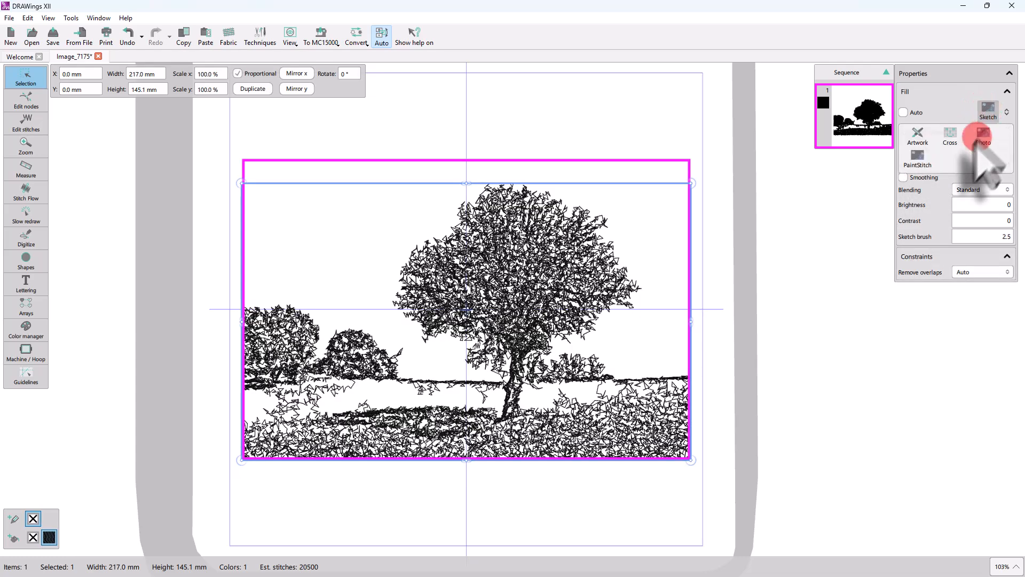
click(918, 156)
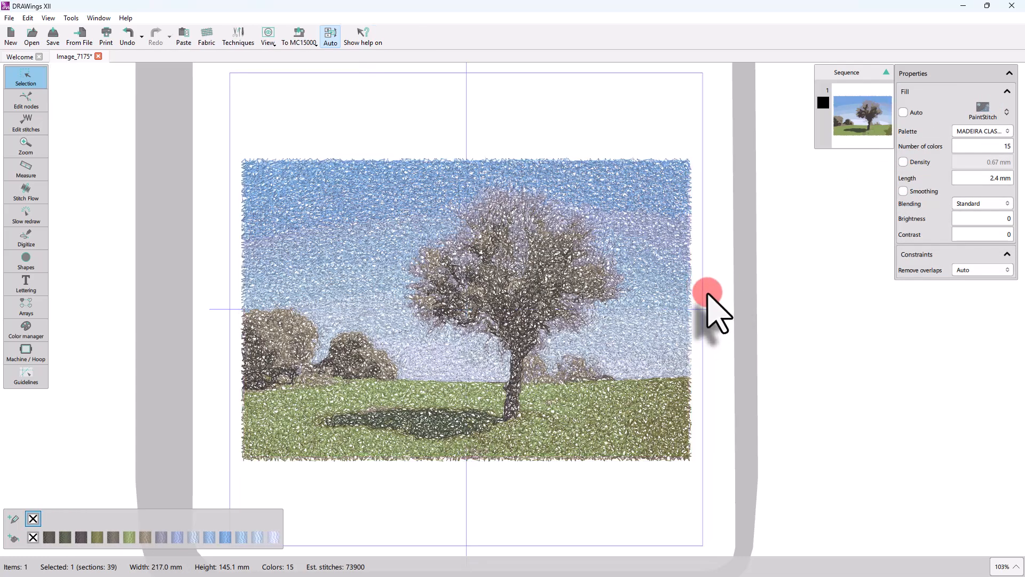